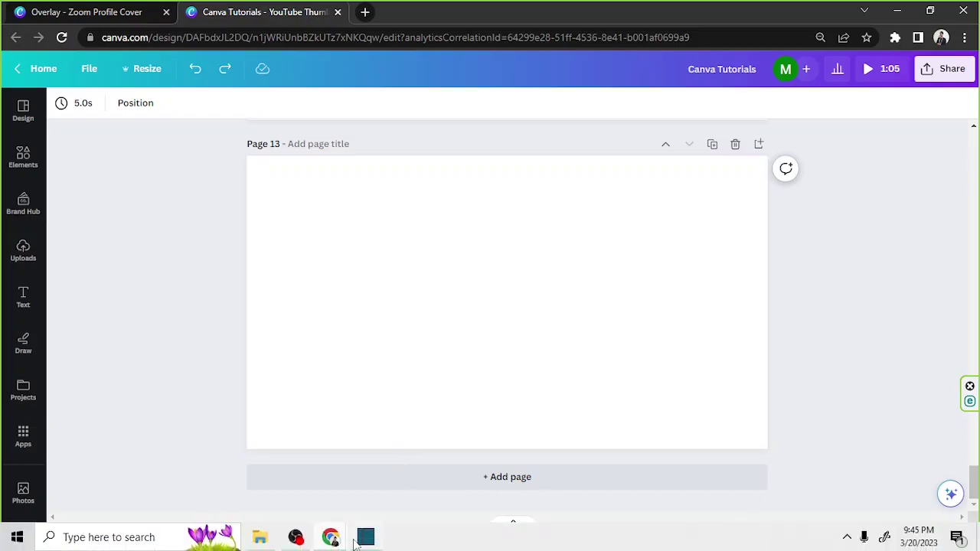
Switch to Shotcut, play part of the 31.2.mp4 clip as a preview, and return to the Canva design.
left_click(363, 538)
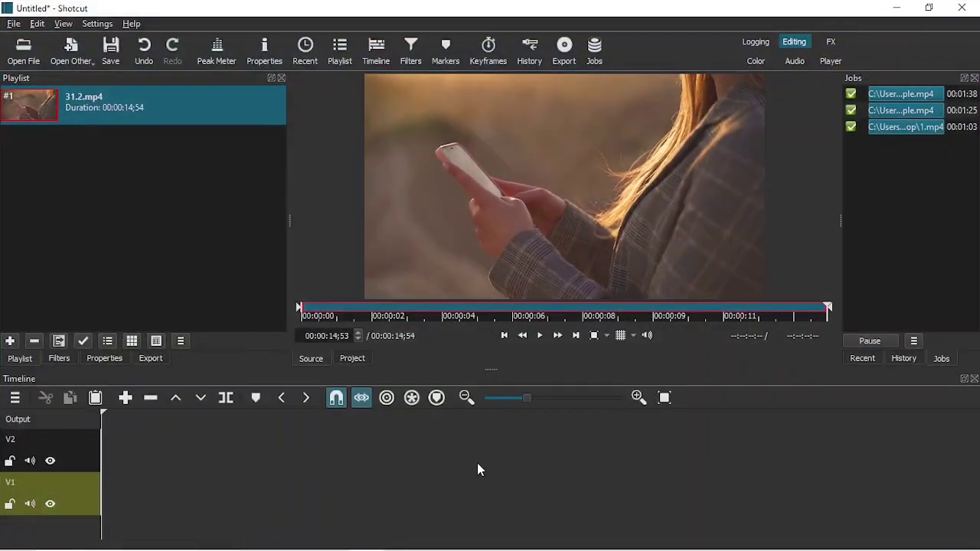
left_click(540, 338)
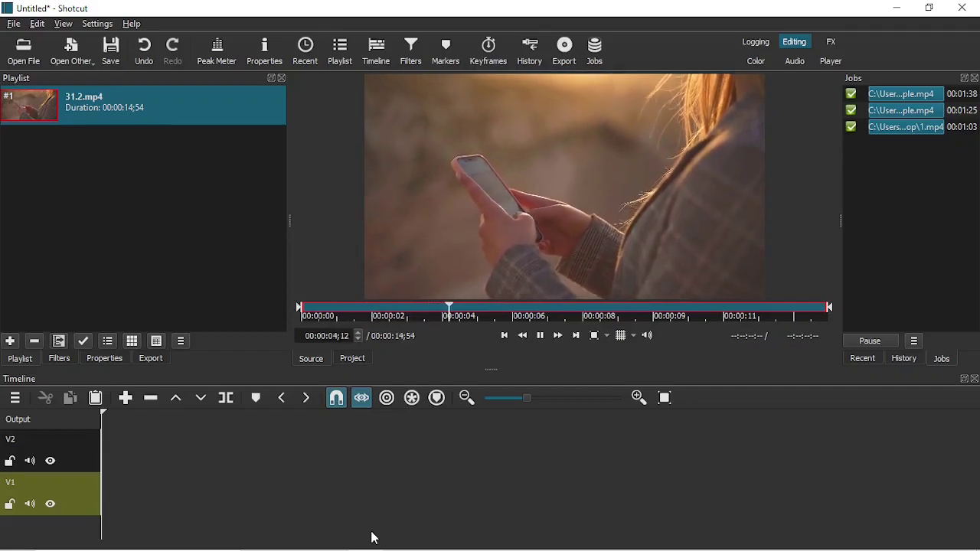
left_click(541, 335)
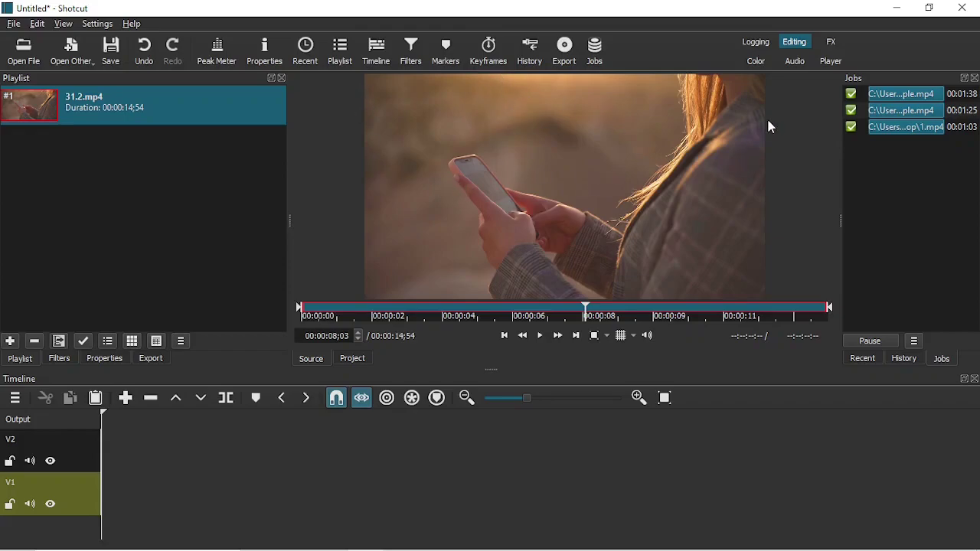
left_click(900, 13)
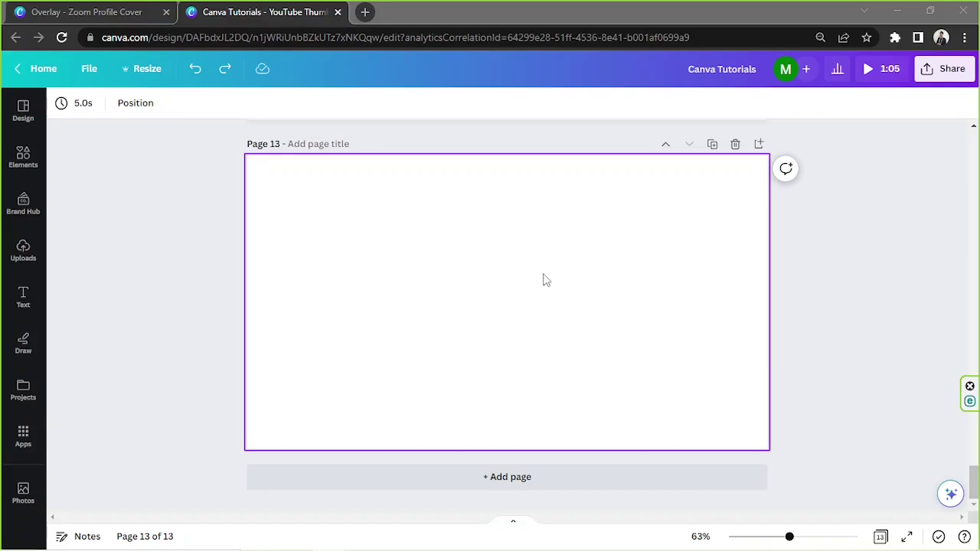
Fill the blank page 13 background with solid green, adjusted to the custom colour #33DD49.
left_click(520, 212)
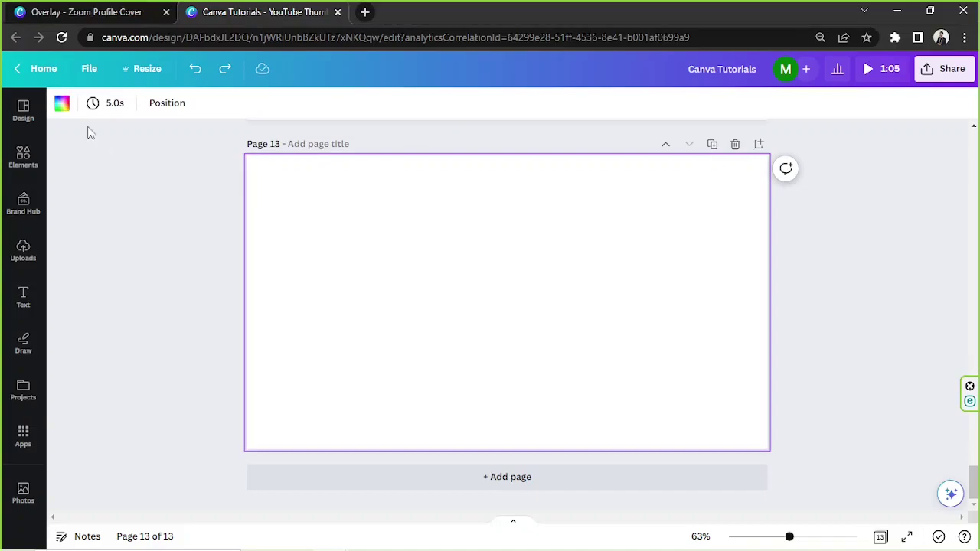
left_click(62, 105)
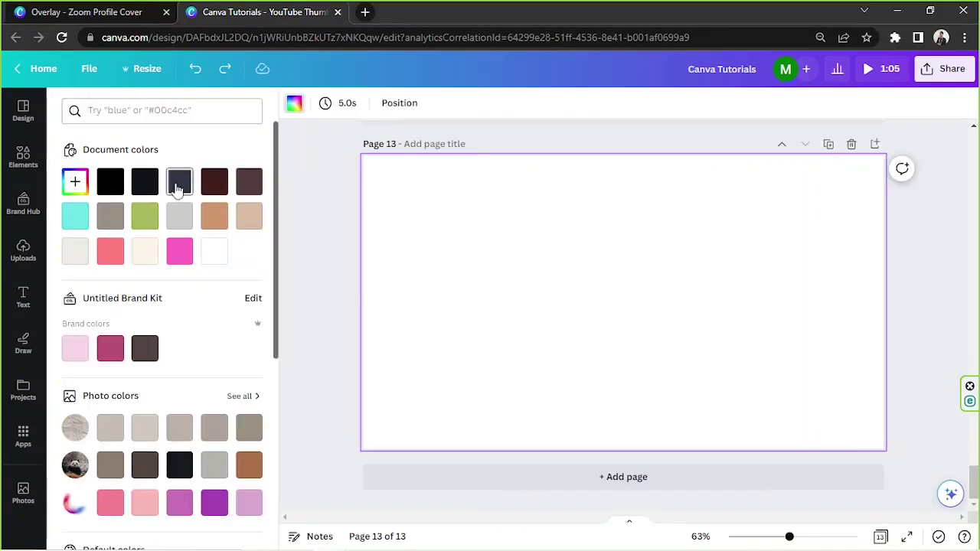
scroll(153, 229, "down", 1)
scroll(146, 234, "down", 3)
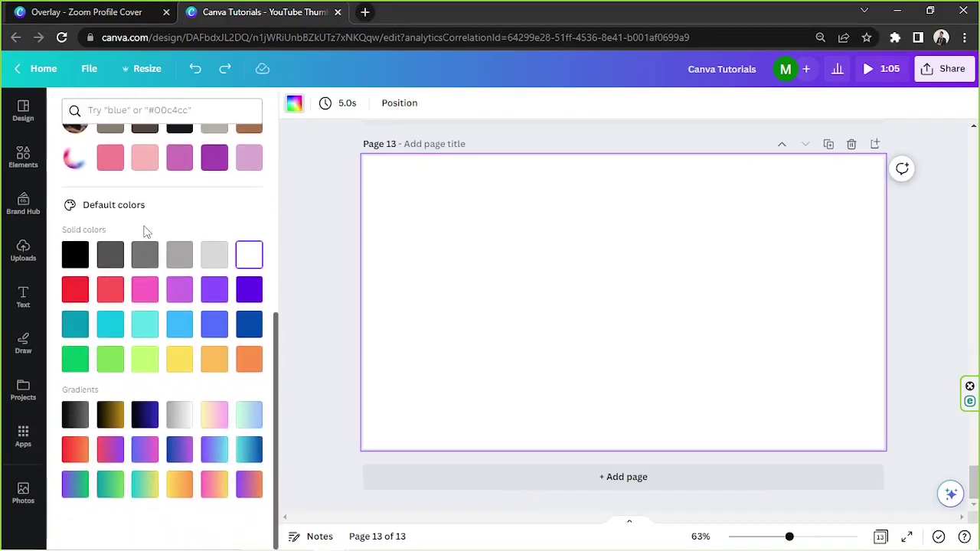
left_click(75, 358)
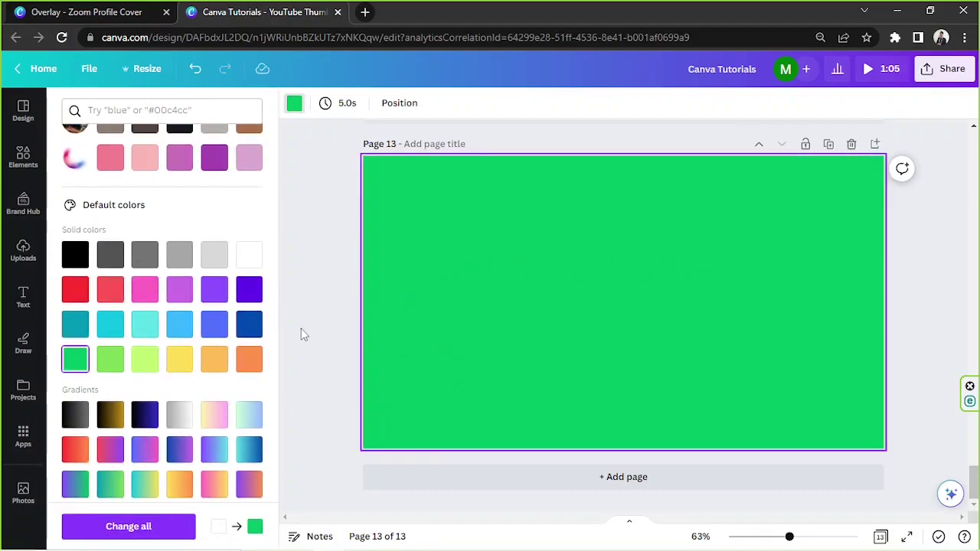
scroll(243, 317, "up", 5)
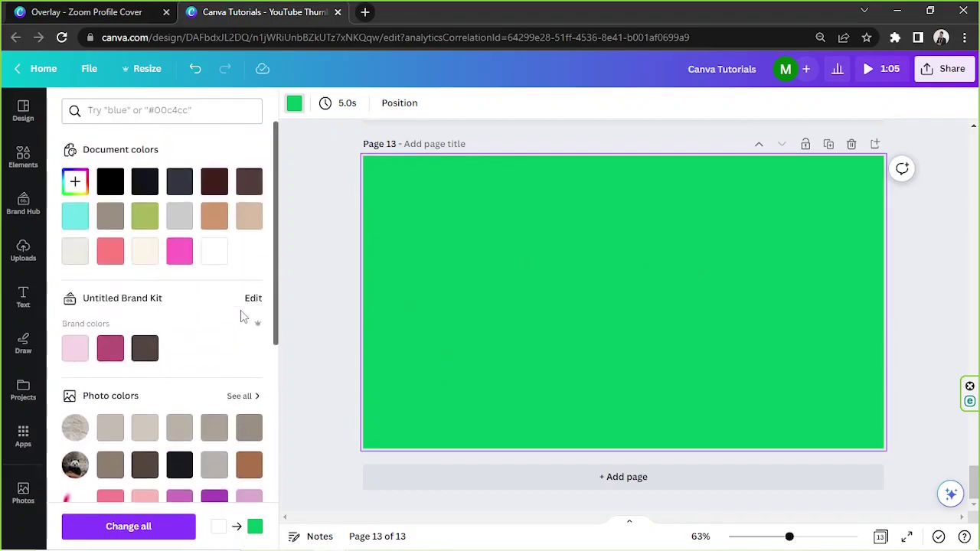
left_click(75, 184)
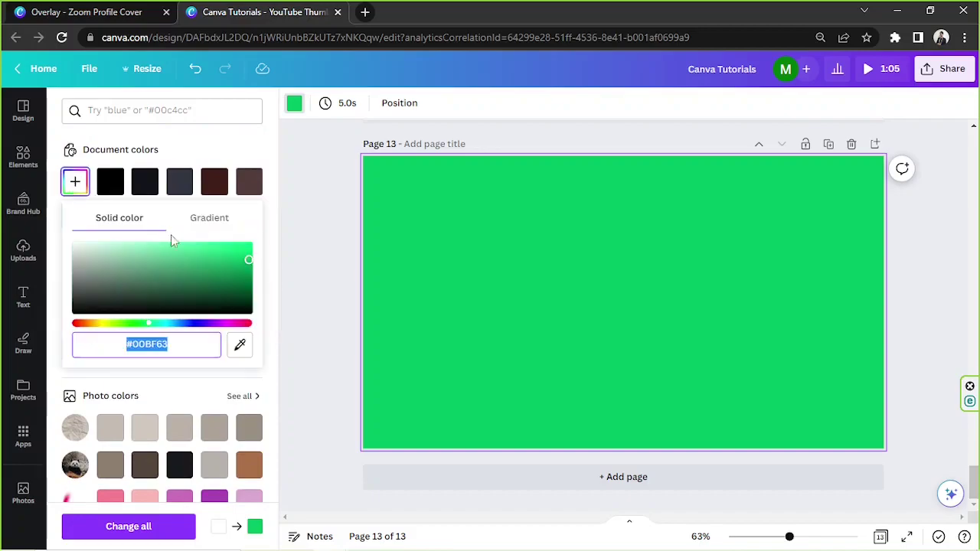
mouse_move(201, 257)
left_mouse_down()
mouse_move(197, 245)
mouse_move(204, 248)
left_mouse_up()
left_click_drag(147, 325, 137, 324)
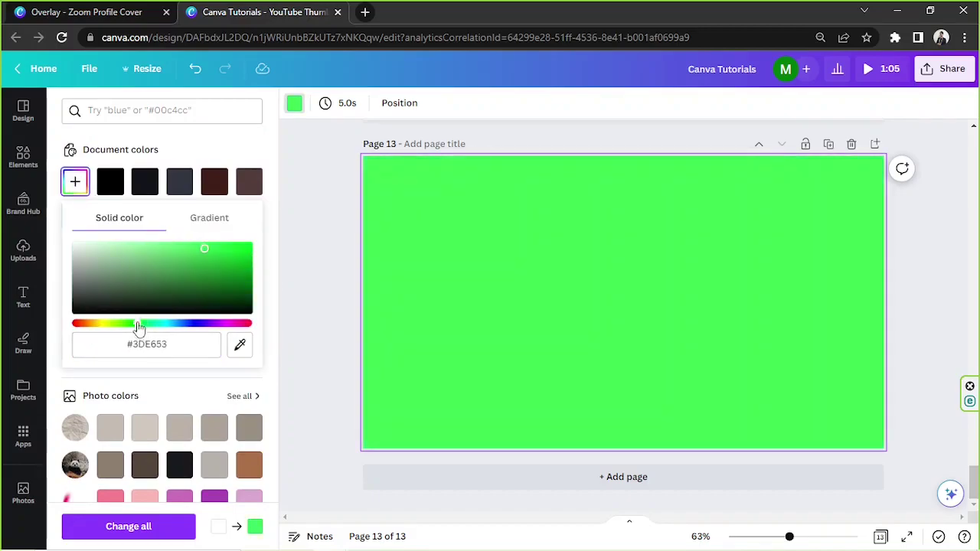
left_click_drag(213, 259, 210, 251)
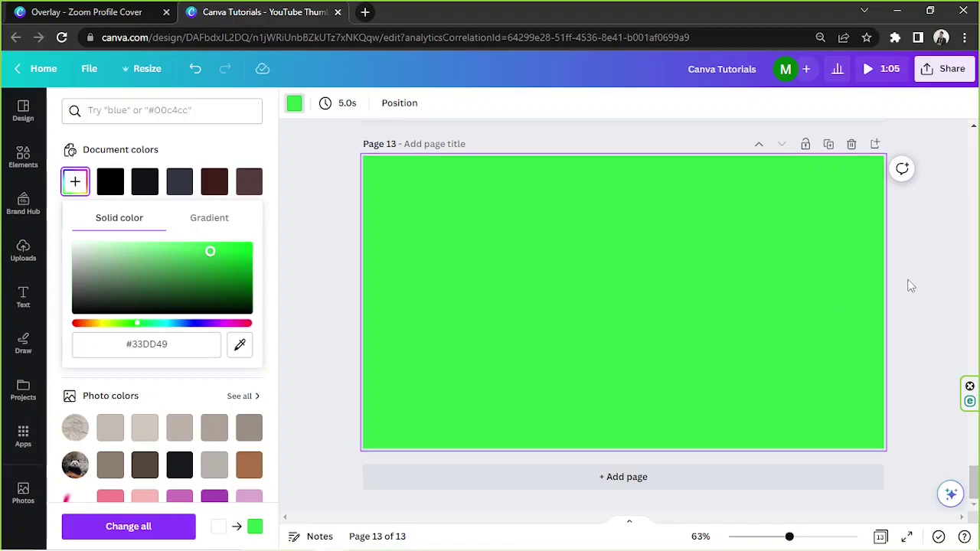
key("Escape")
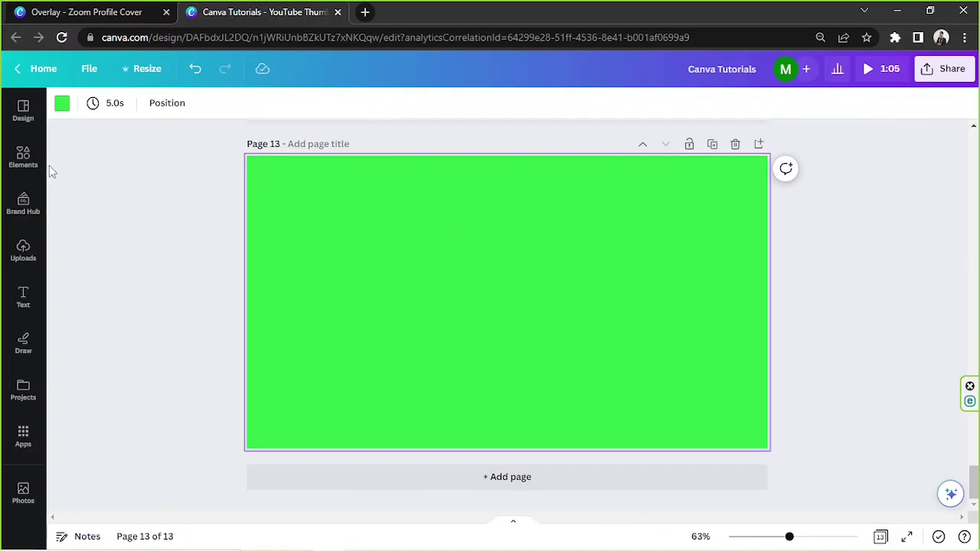
Search the elements for "text bubble" and limit the results to graphics.
left_click(24, 161)
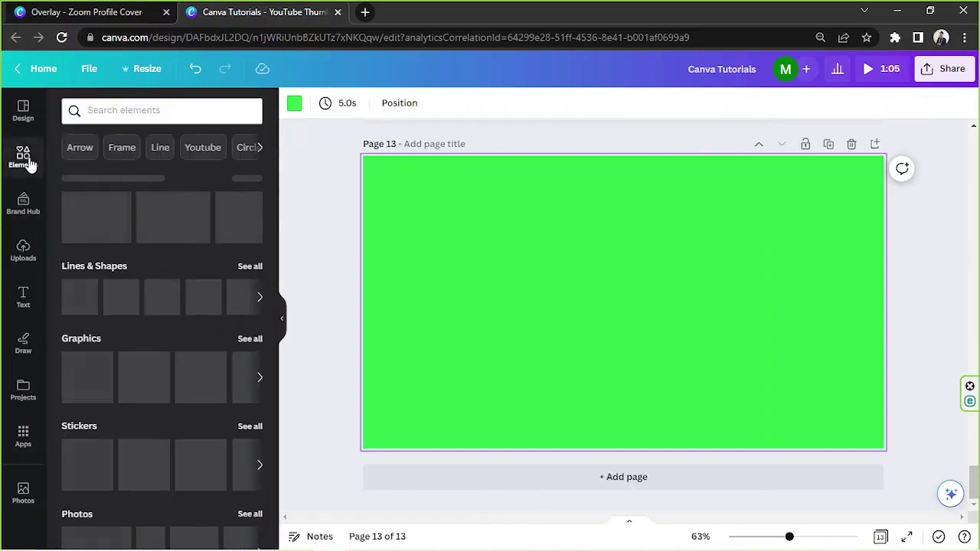
left_click(111, 110)
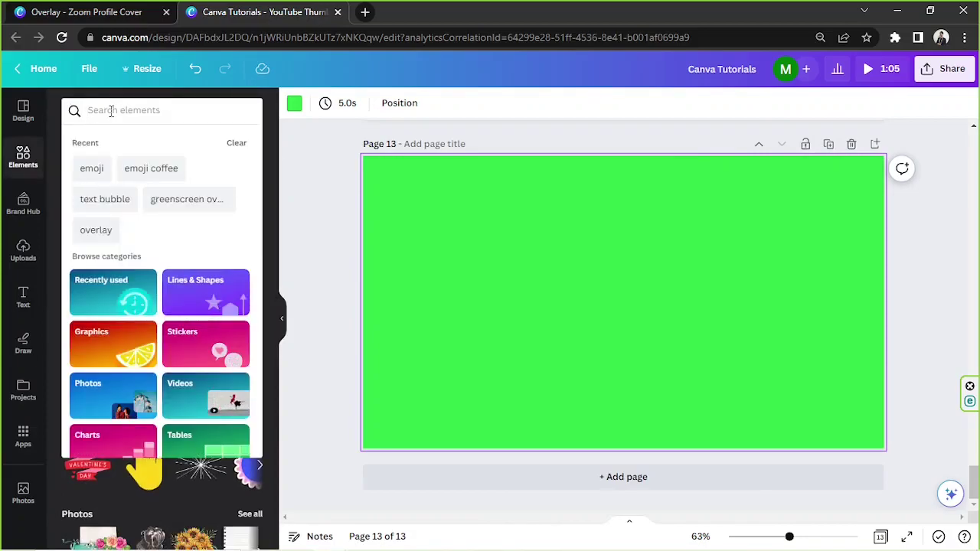
type("text bubble")
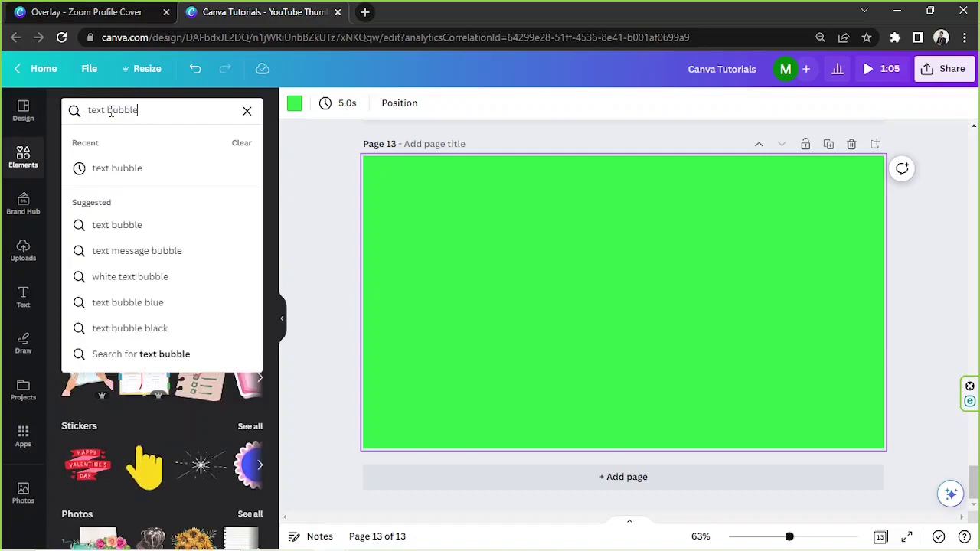
key("Return")
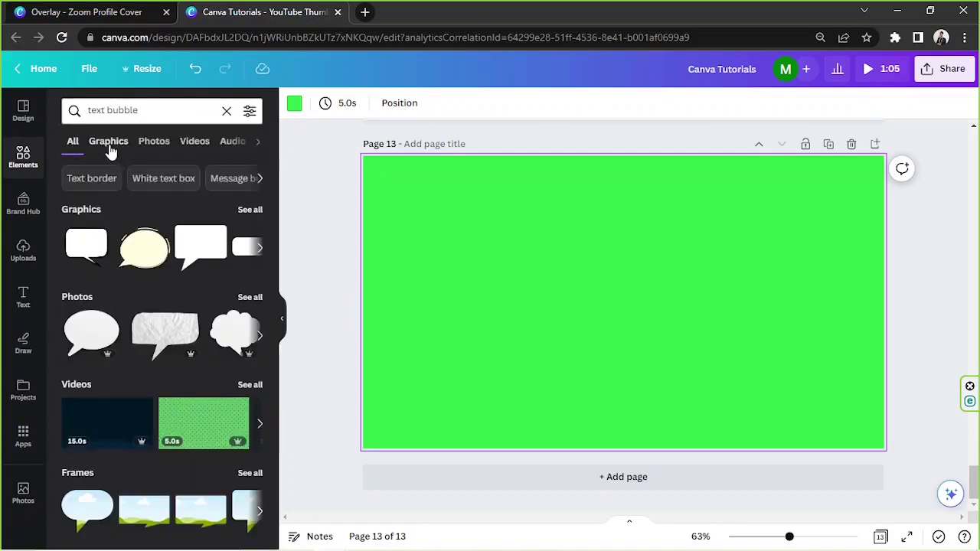
left_click(110, 145)
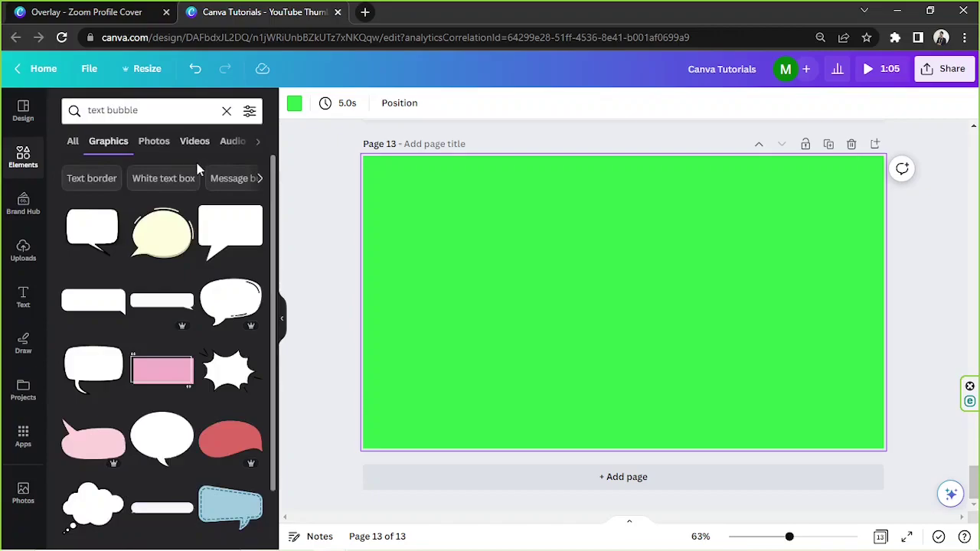
Try a white speech bubble graphic with a black outline on page 13 and delete it again.
mouse_move(252, 212)
scroll(228, 226, "down", 4)
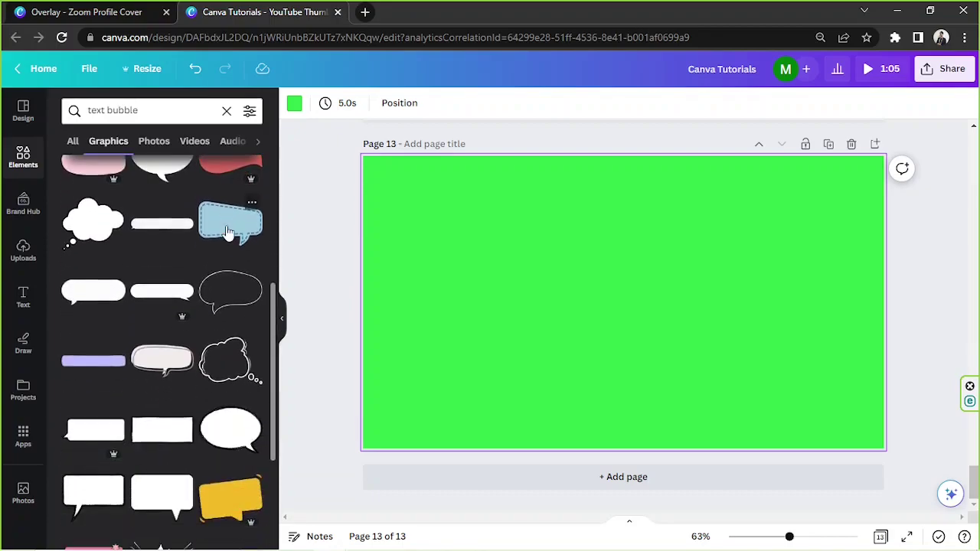
scroll(227, 232, "down", 10)
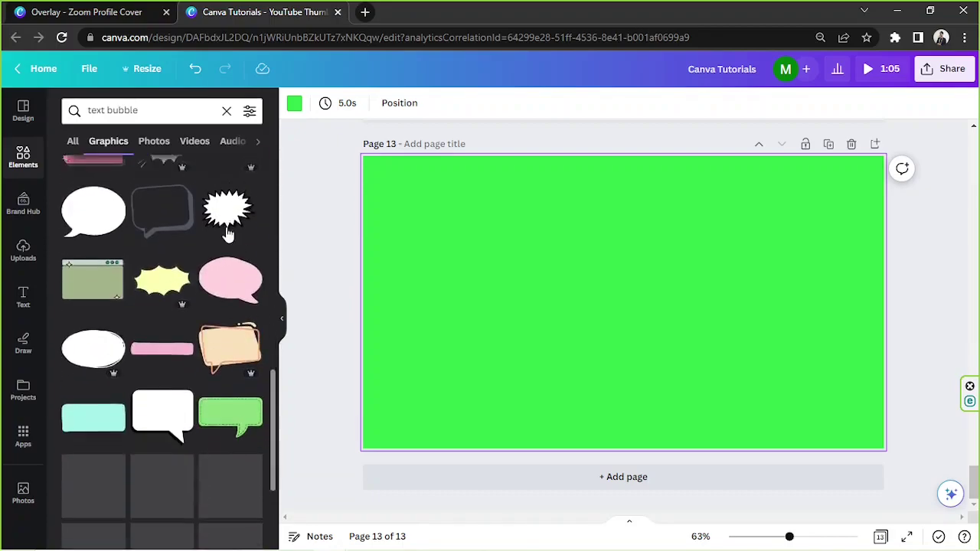
left_click(173, 266)
scroll(135, 359, "up", 1)
scroll(135, 360, "up", 10)
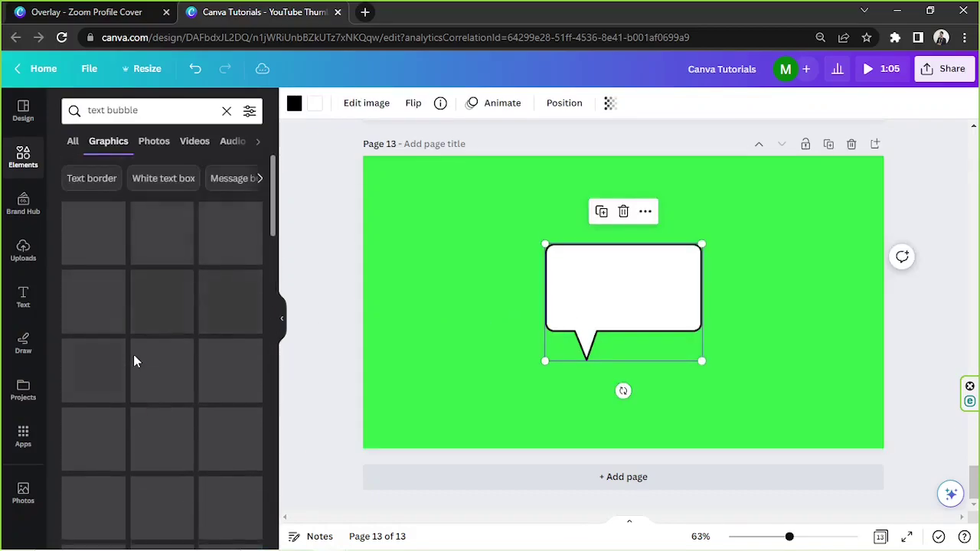
key("Delete")
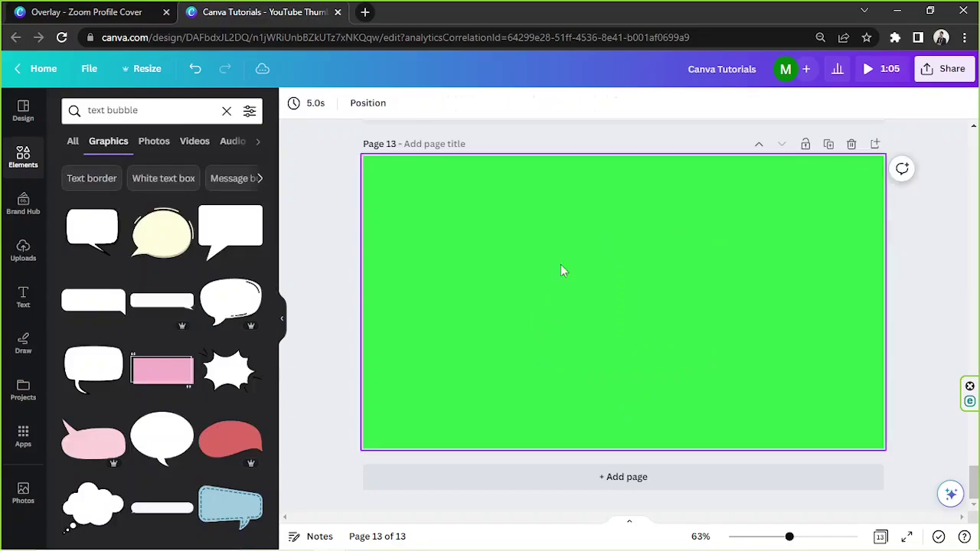
Add the wide rounded message bubble graphic to page 13, enlarge it and centre it on the page.
left_click(94, 301)
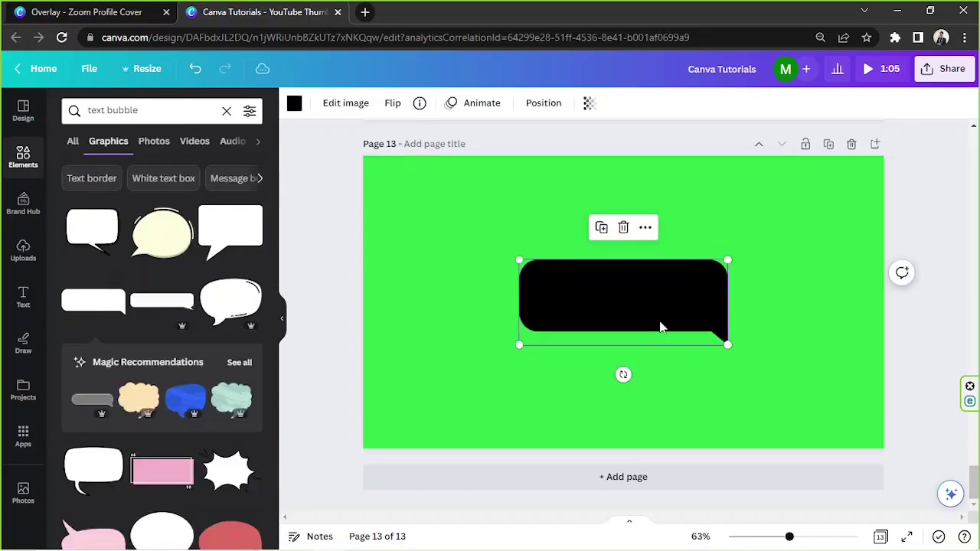
left_click_drag(518, 260, 437, 227)
left_click_drag(599, 291, 631, 303)
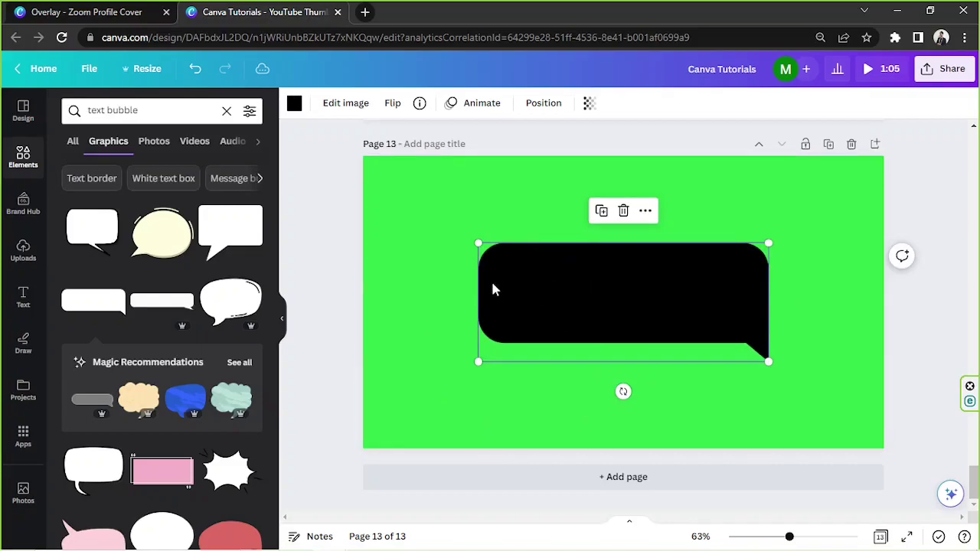
Try several document colours on the message bubble and settle on dark brown.
left_click(295, 105)
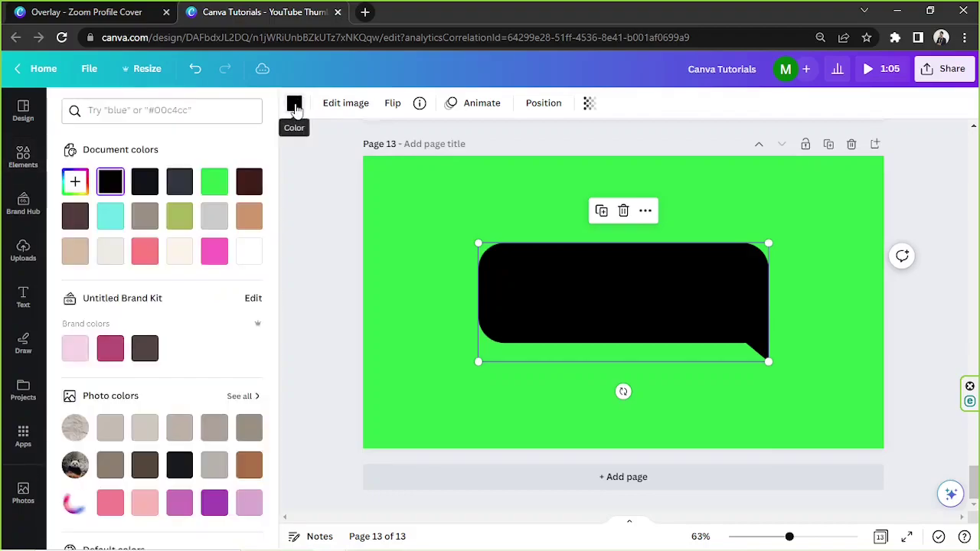
left_click(145, 216)
left_click(145, 182)
left_click(180, 181)
left_click(249, 181)
left_click(75, 251)
left_click(75, 217)
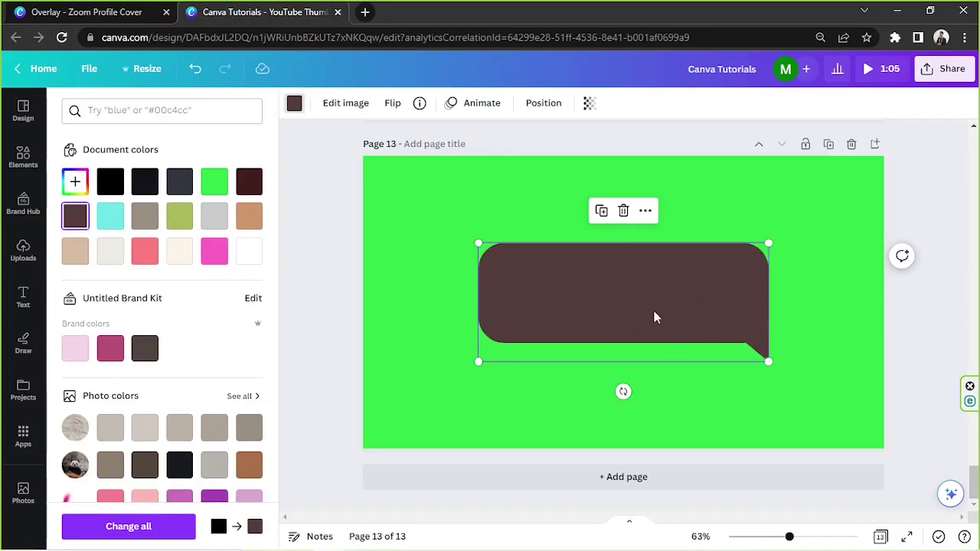
Flip the message bubble horizontally so its tail points to the lower left, and deselect it.
left_click(395, 107)
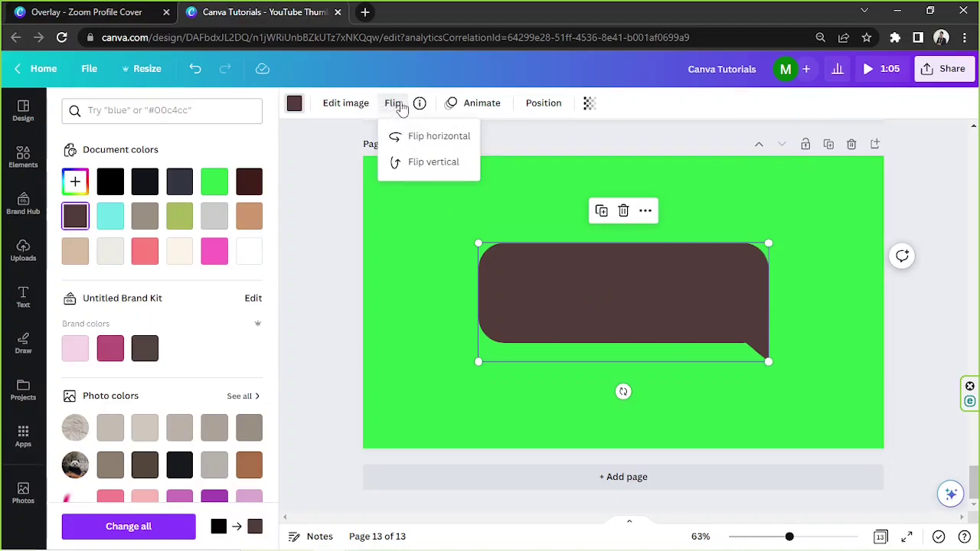
left_click(433, 138)
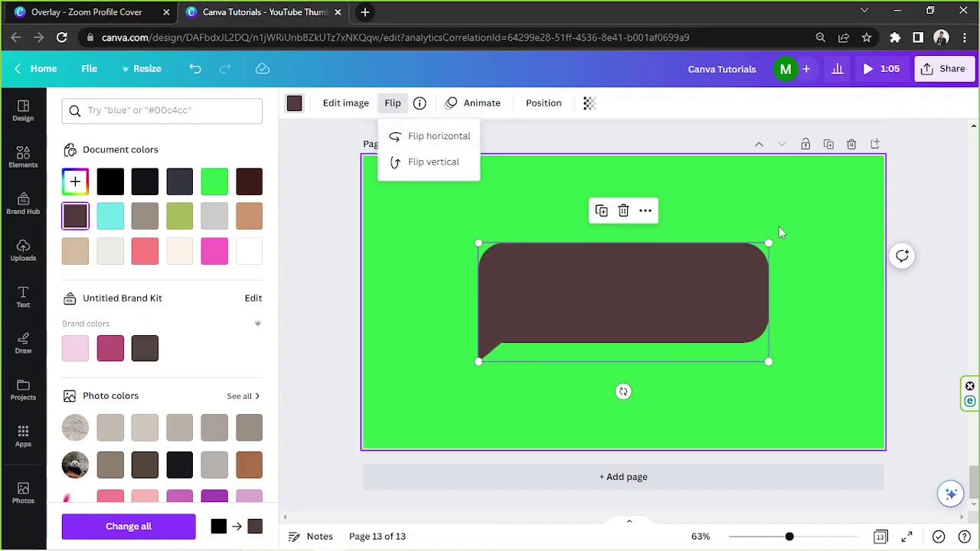
left_click(779, 226)
mouse_move(664, 320)
left_mouse_down()
mouse_move(680, 306)
mouse_move(666, 307)
left_mouse_up()
left_click(750, 221)
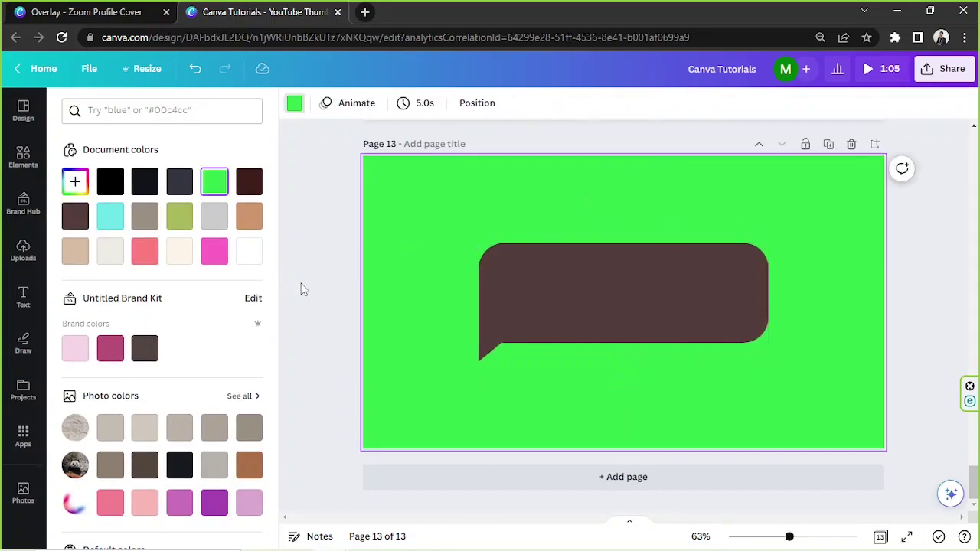
Add a paragraph text box on the bubble, scale it up to font size 27.2 and place it near the bubble's top edge.
double_click(714, 284)
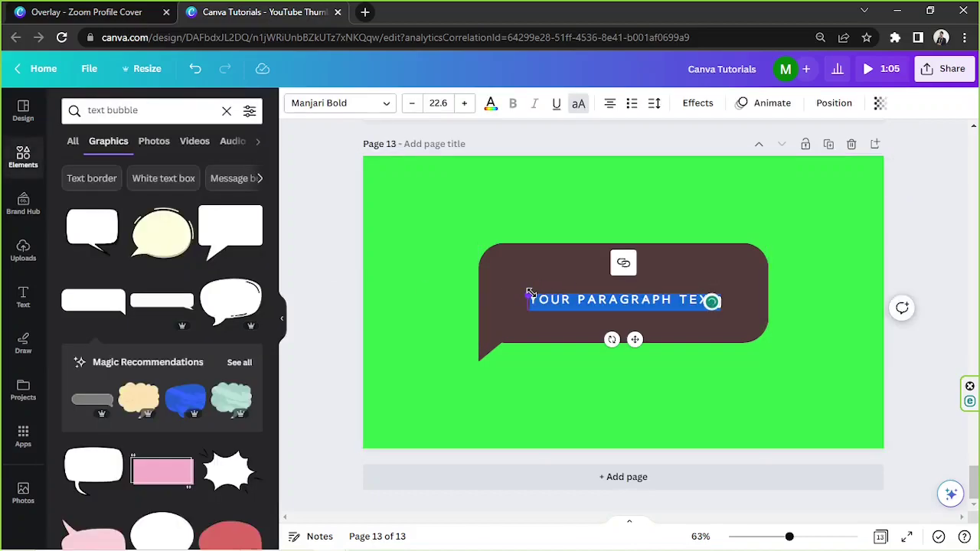
left_click_drag(530, 293, 491, 285)
left_click_drag(615, 339, 632, 311)
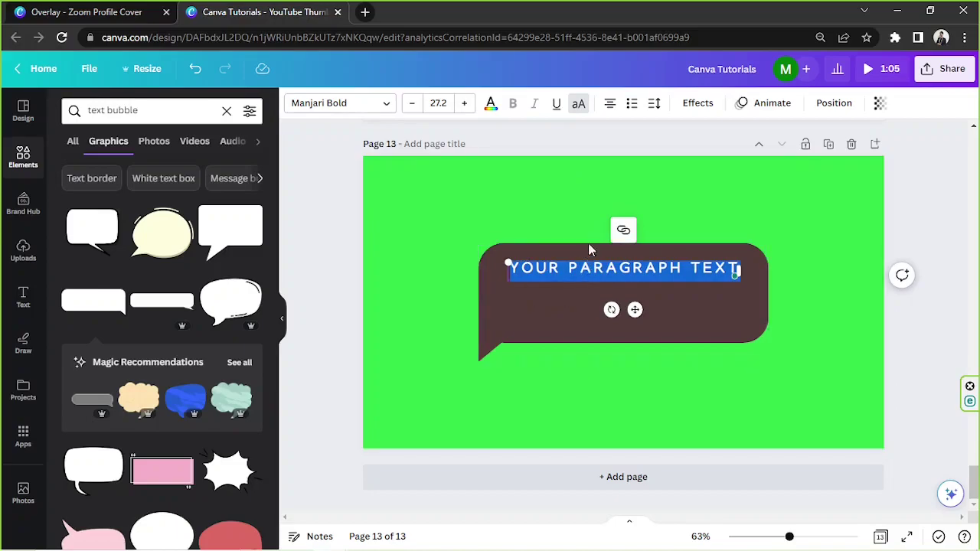
Turn off uppercase for the paragraph text, left-align it and shift it slightly toward the bubble's left side.
left_click(578, 107)
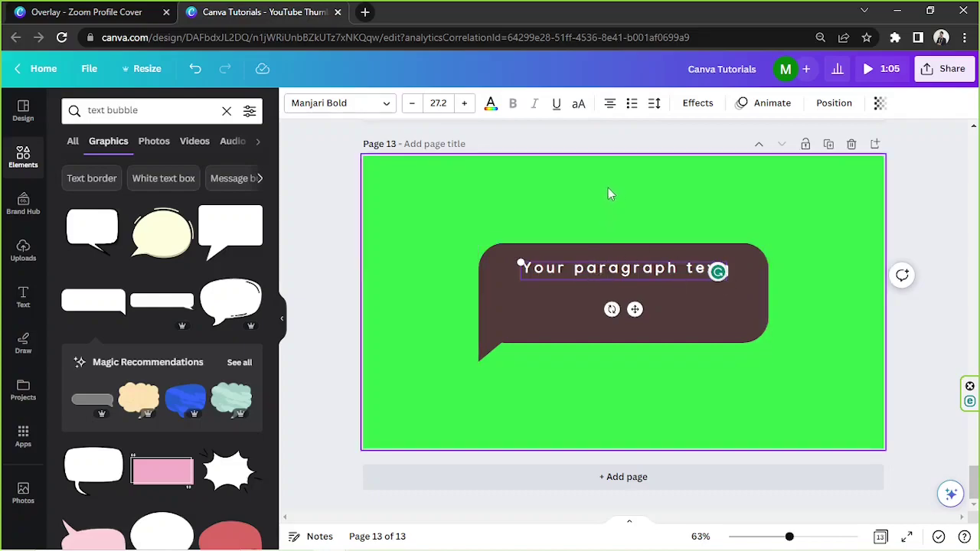
triple_click(590, 264)
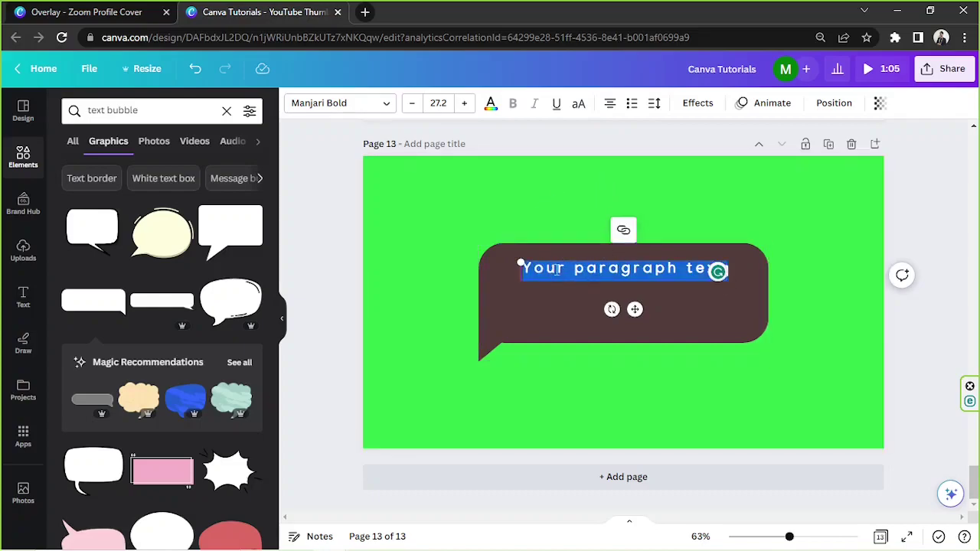
left_click(611, 107)
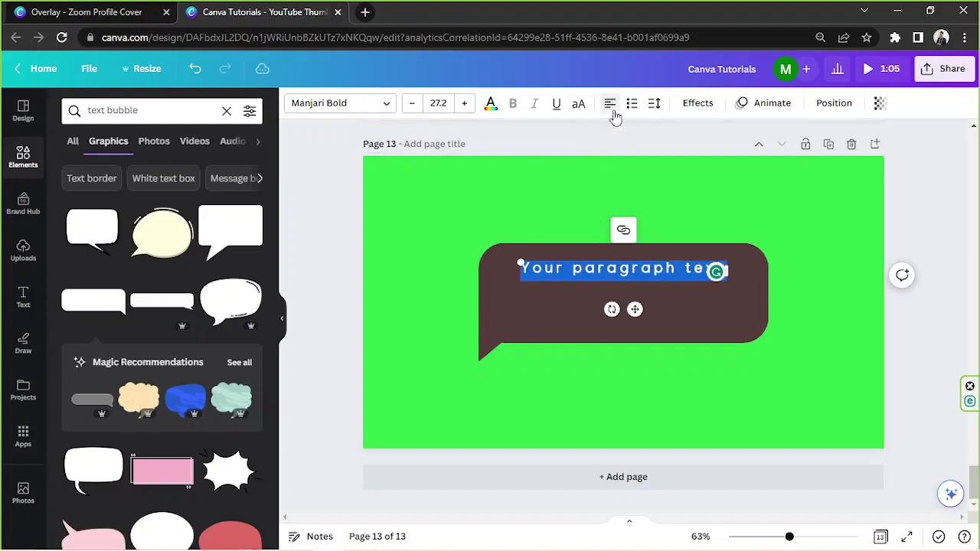
mouse_move(634, 309)
left_mouse_down()
mouse_move(604, 301)
mouse_move(620, 312)
left_mouse_up()
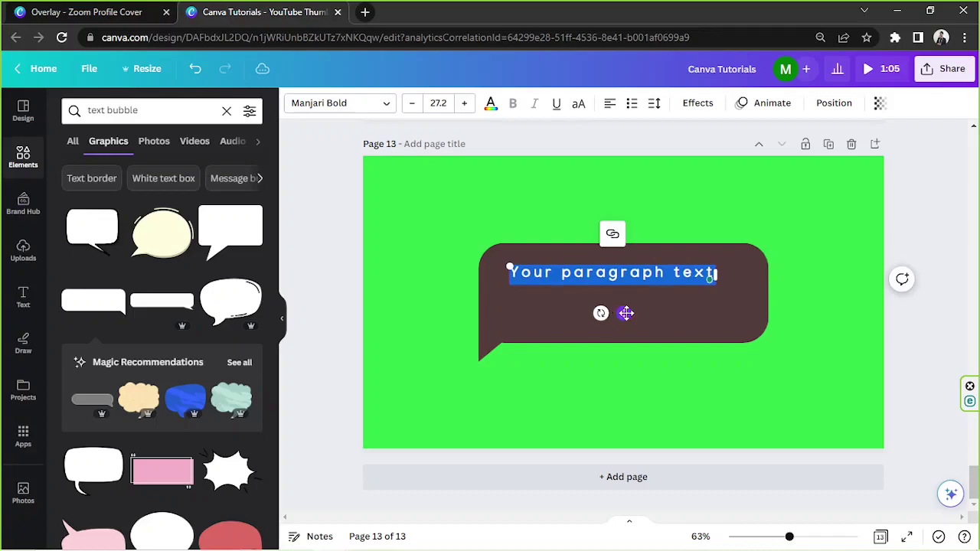
Replace the placeholder text with "Hey! Let's go and grab some coffee!", enlarge it to font size 33.5 and fit it on two lines inside the bubble.
type("Hey! Let's go and grab some coffee!")
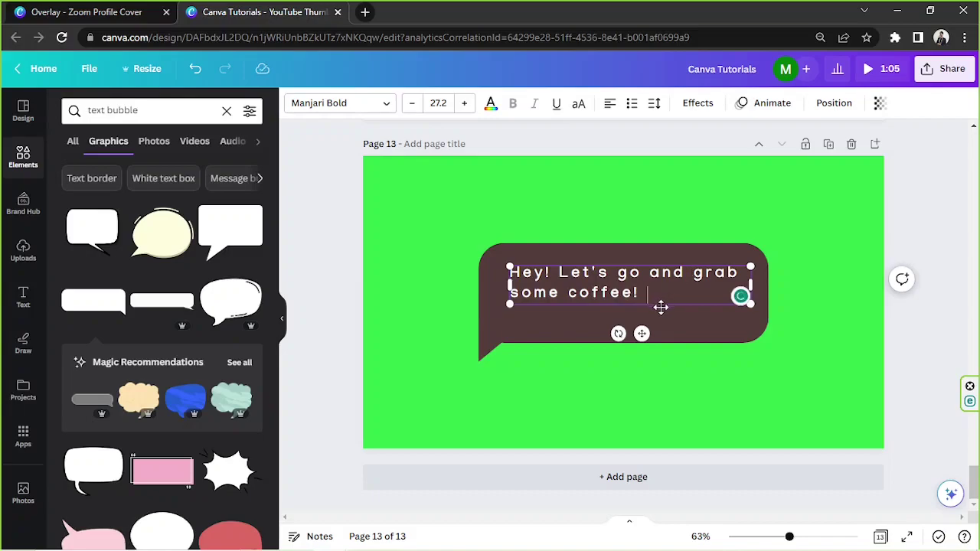
left_click_drag(750, 304, 777, 329)
mouse_move(775, 295)
left_mouse_down()
mouse_move(755, 293)
mouse_move(762, 331)
mouse_move(771, 323)
mouse_move(761, 299)
left_mouse_up()
left_click_drag(656, 313, 661, 308)
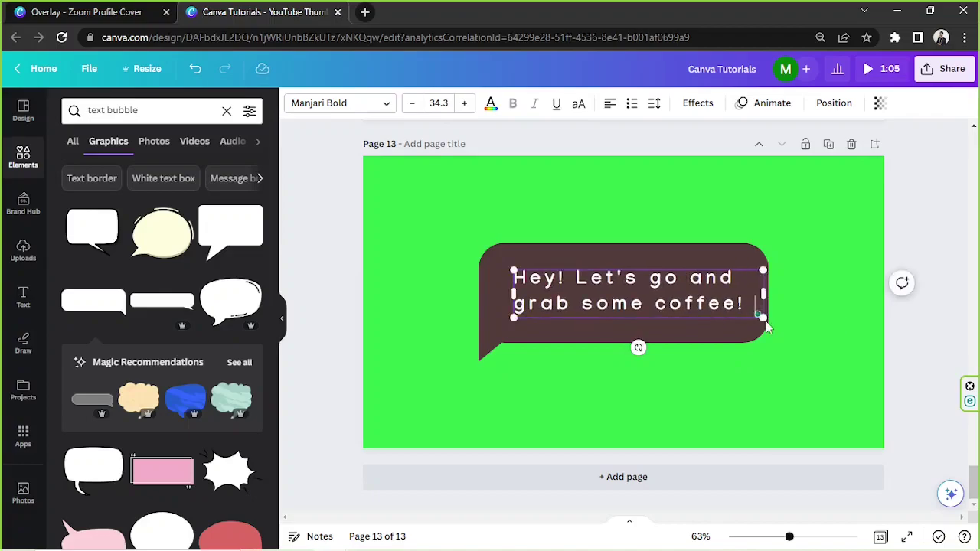
left_click_drag(767, 267, 758, 268)
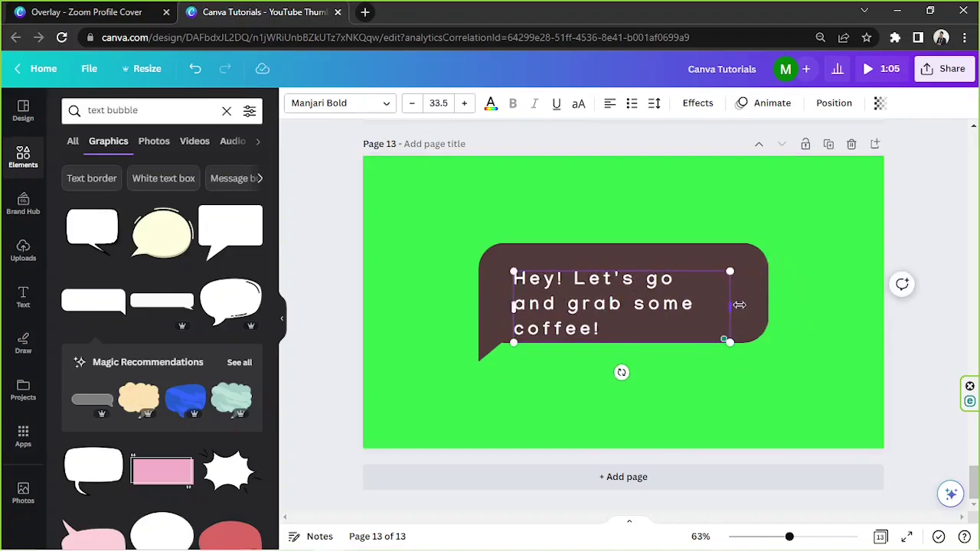
left_click_drag(693, 319, 693, 309)
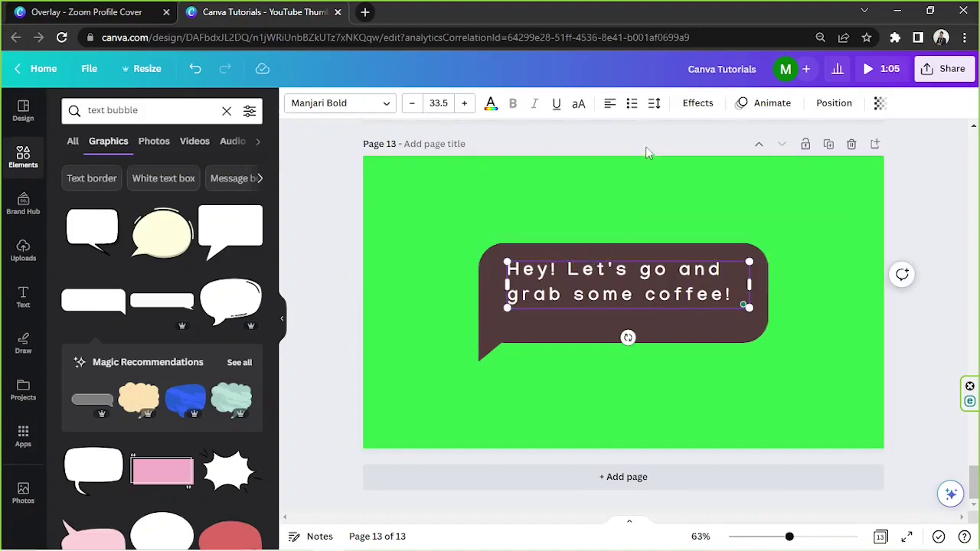
Reduce the message text's letter spacing to about 65, centre the text box horizontally in the bubble and deselect it.
left_click(654, 105)
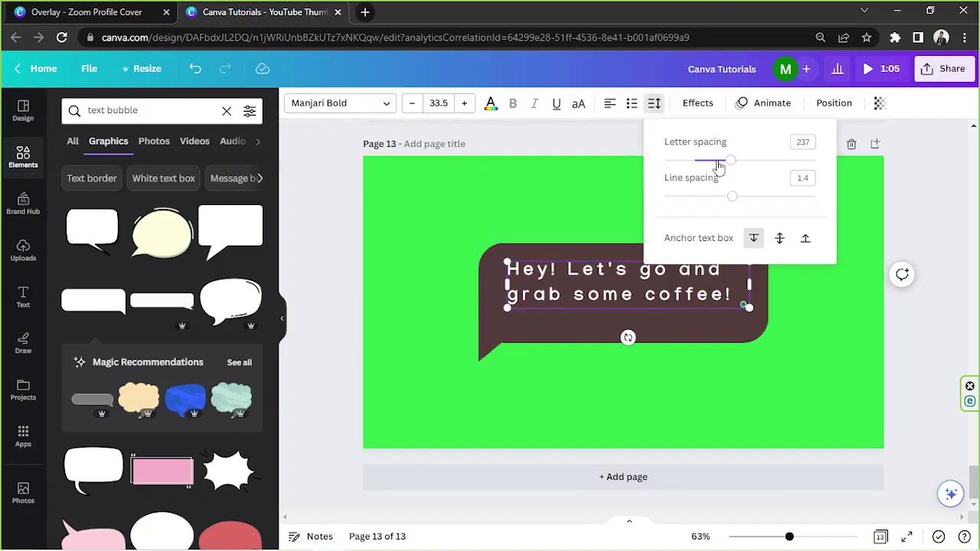
left_click_drag(730, 168, 697, 165)
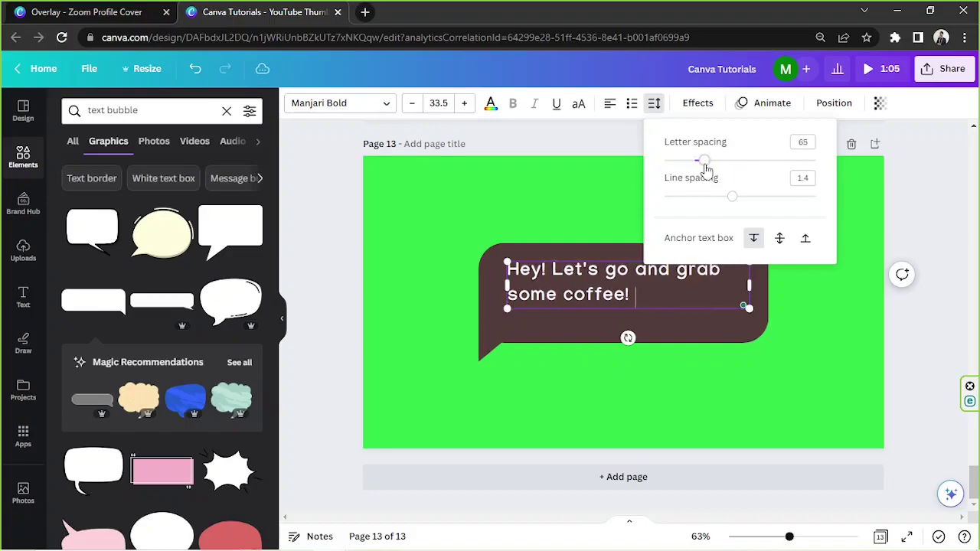
left_click(660, 317)
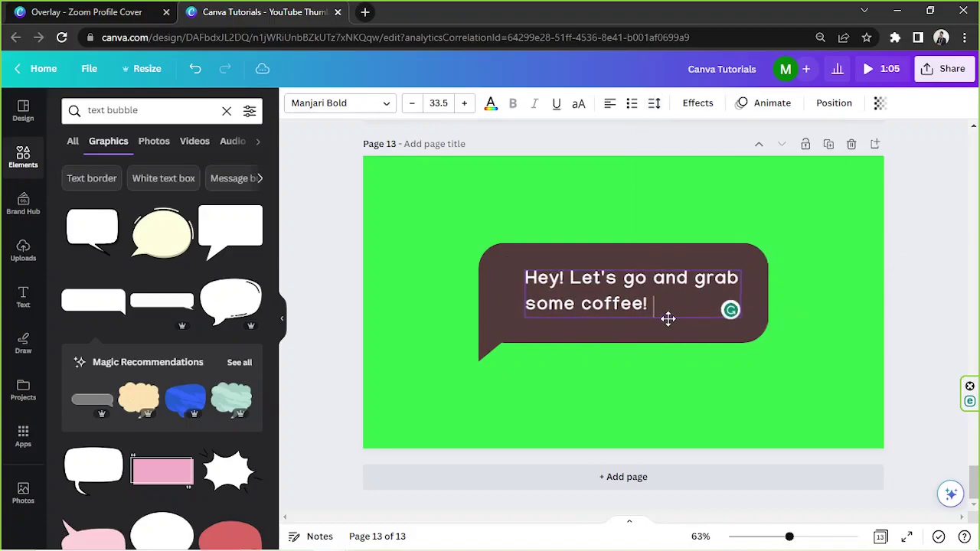
left_click(855, 264)
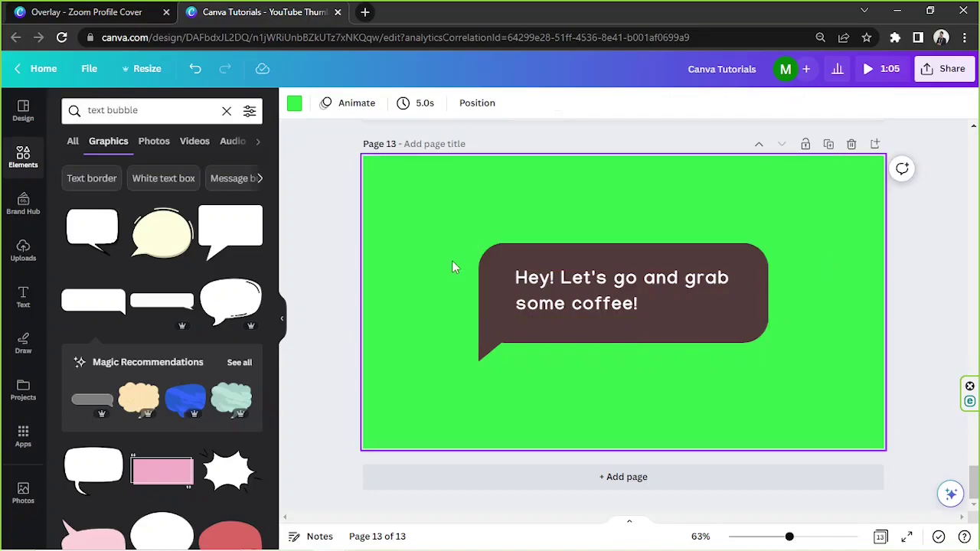
Search the graphics for "emoji" and add the plain yellow smiling emoji with closed eyes and blushing cheeks to the page.
left_click(66, 103)
type("emoji")
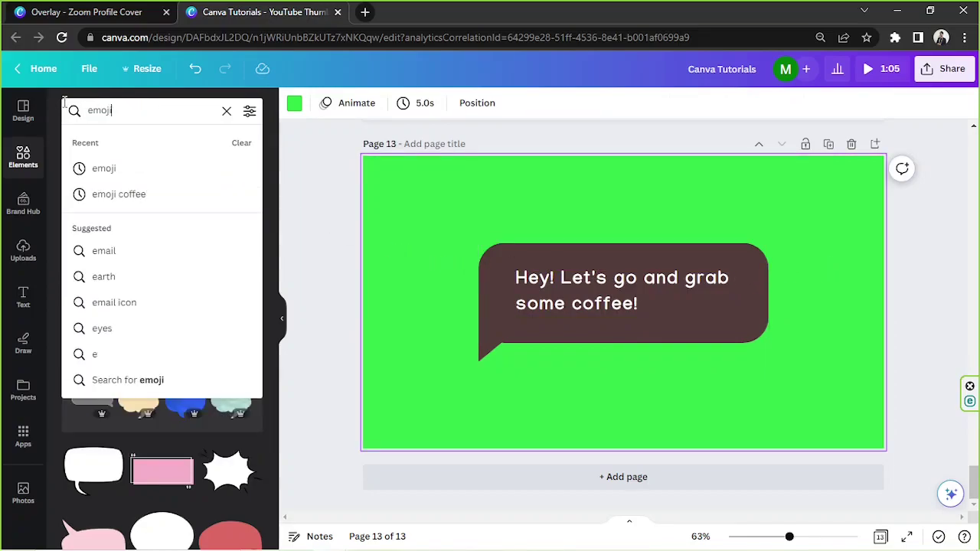
key("Return")
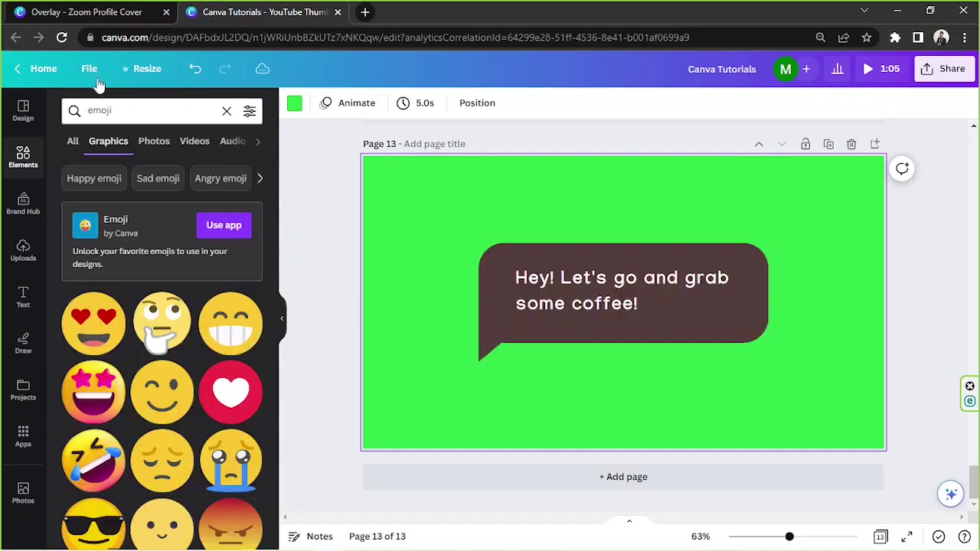
scroll(110, 316, "down", 2)
scroll(109, 316, "down", 1)
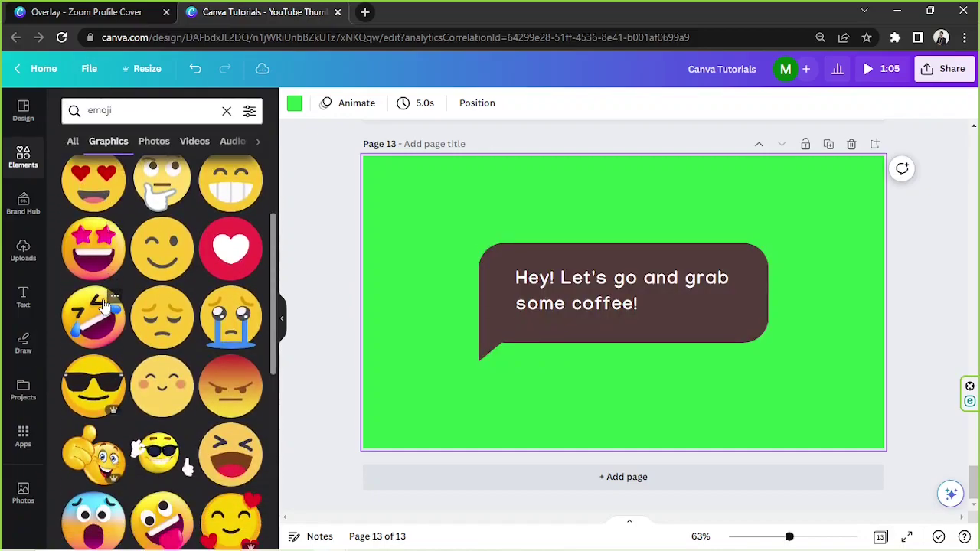
left_click(159, 387)
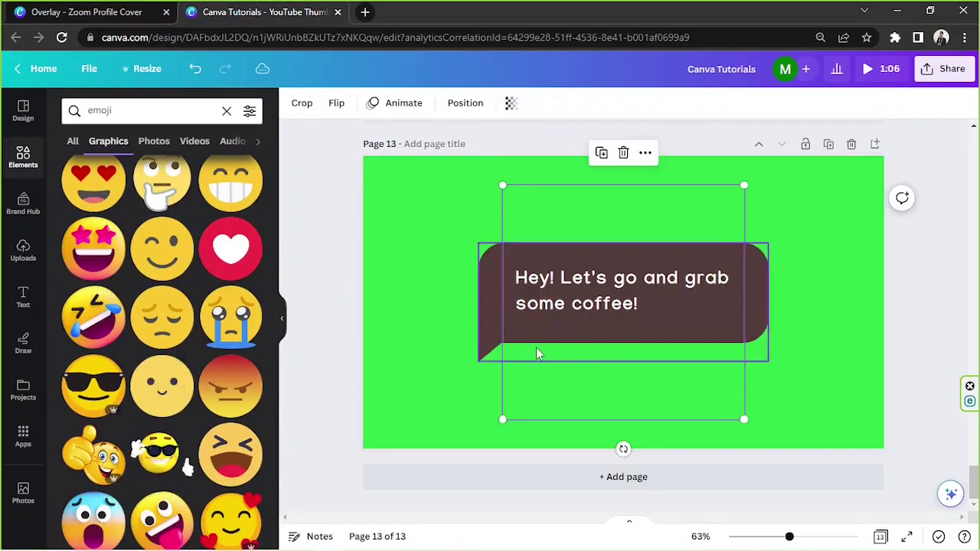
Shrink the emoji to text height, place it right after "coffee!" in the bubble and deselect it.
left_click_drag(741, 416, 659, 252)
left_click_drag(674, 305, 663, 344)
left_click(887, 334)
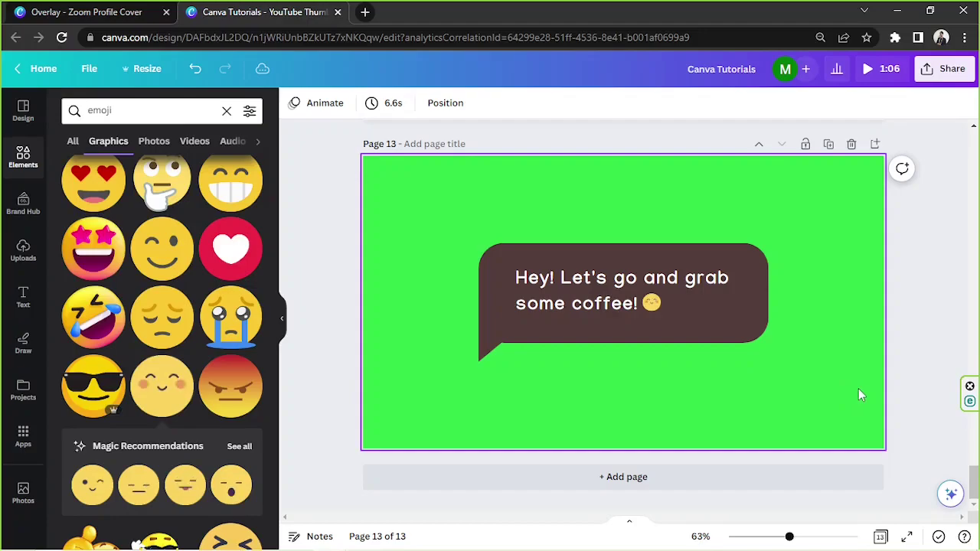
left_click(281, 320)
left_click(750, 307)
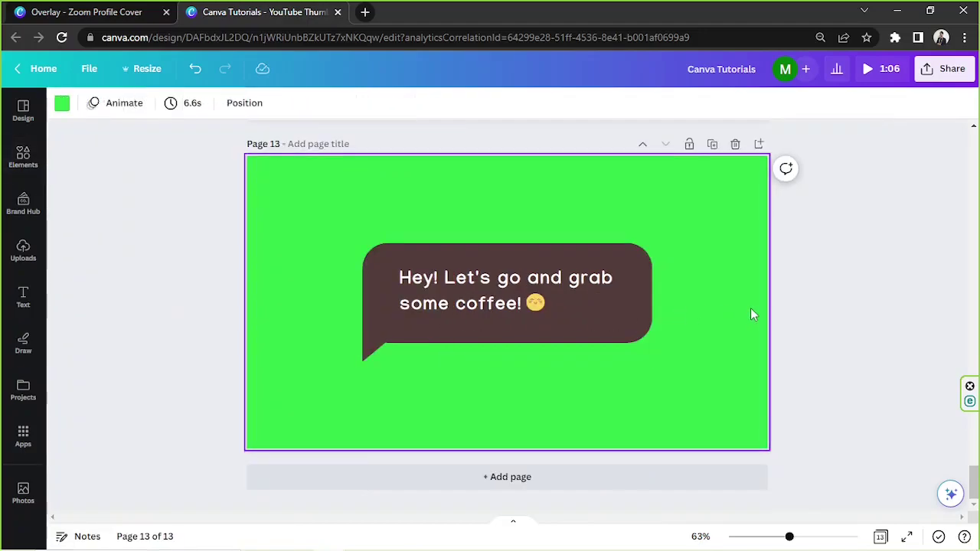
Try the Rise, Pan and Fade animations on the message bubble, settle on Pop and deselect the bubble.
left_click(396, 244)
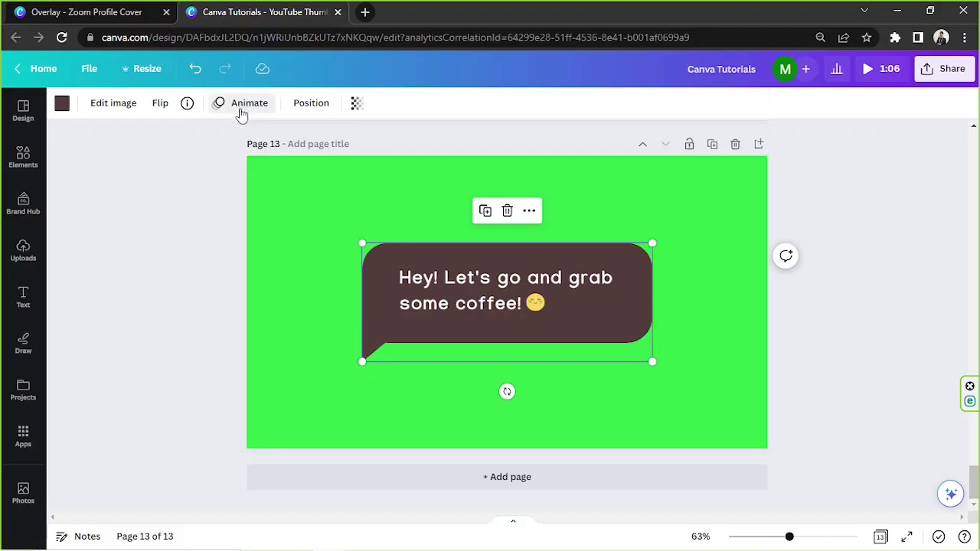
left_click(241, 103)
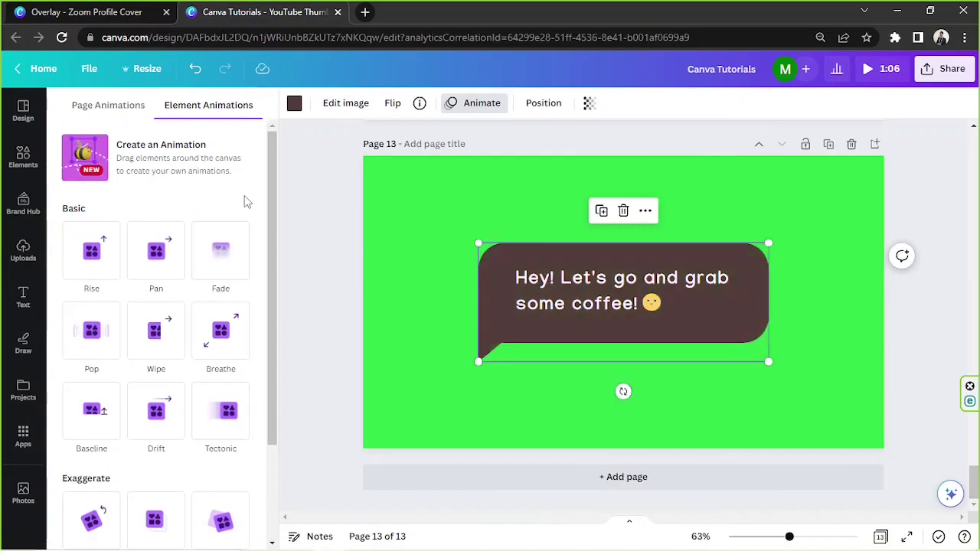
left_click(91, 250)
left_click(156, 246)
left_click(229, 259)
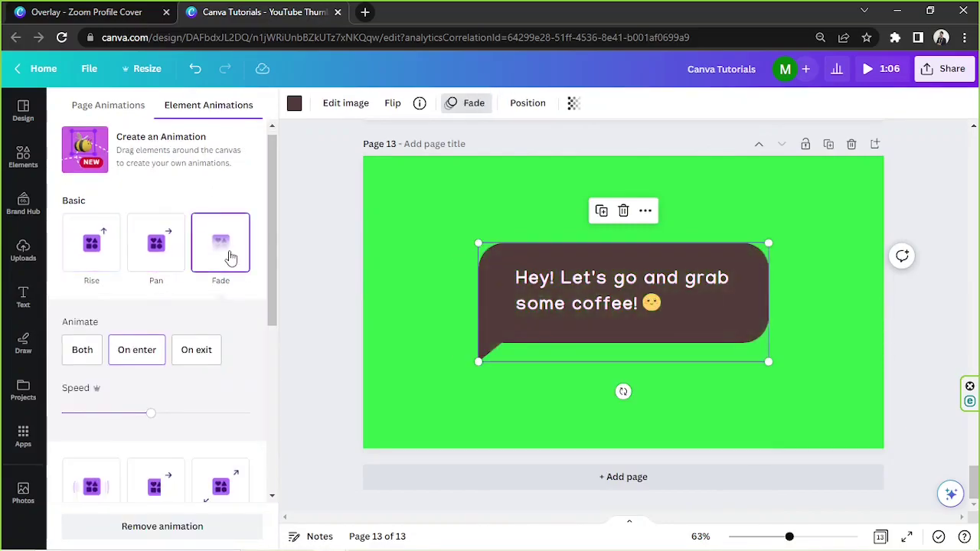
scroll(222, 256, "down", 2)
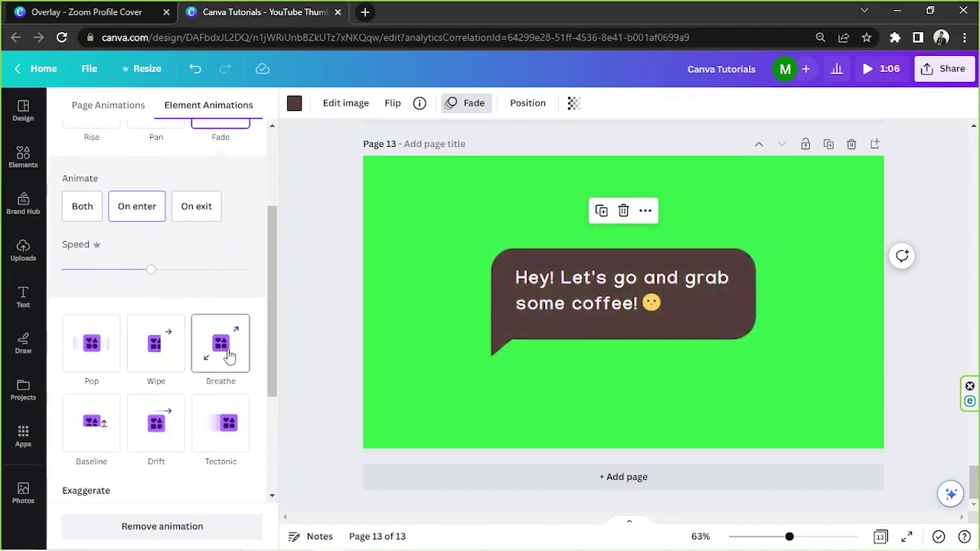
left_click(104, 339)
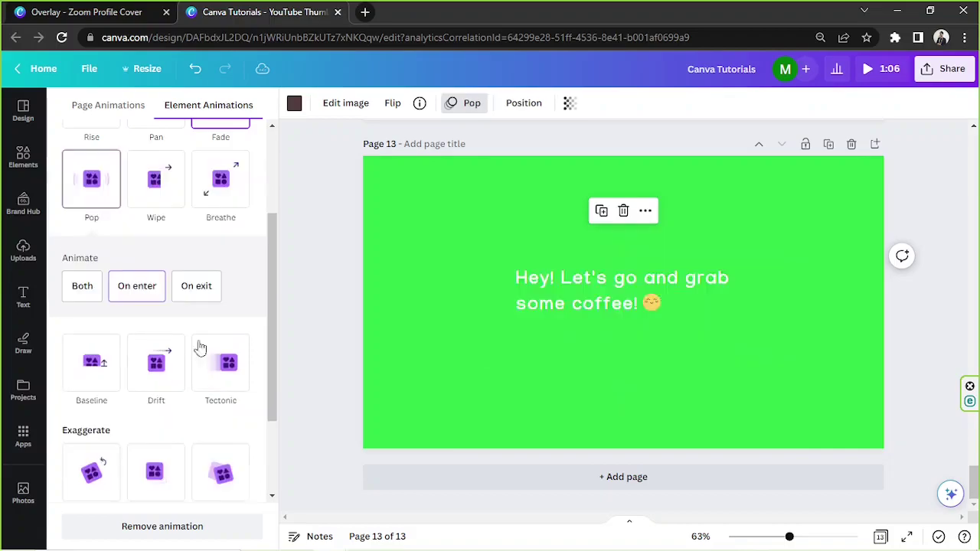
scroll(153, 375, "down", 1)
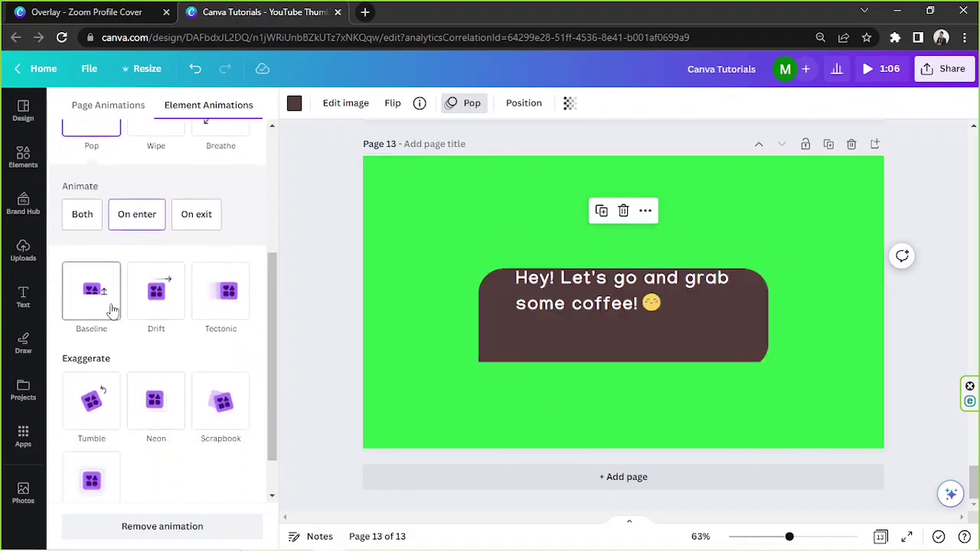
scroll(114, 229, "up", 1)
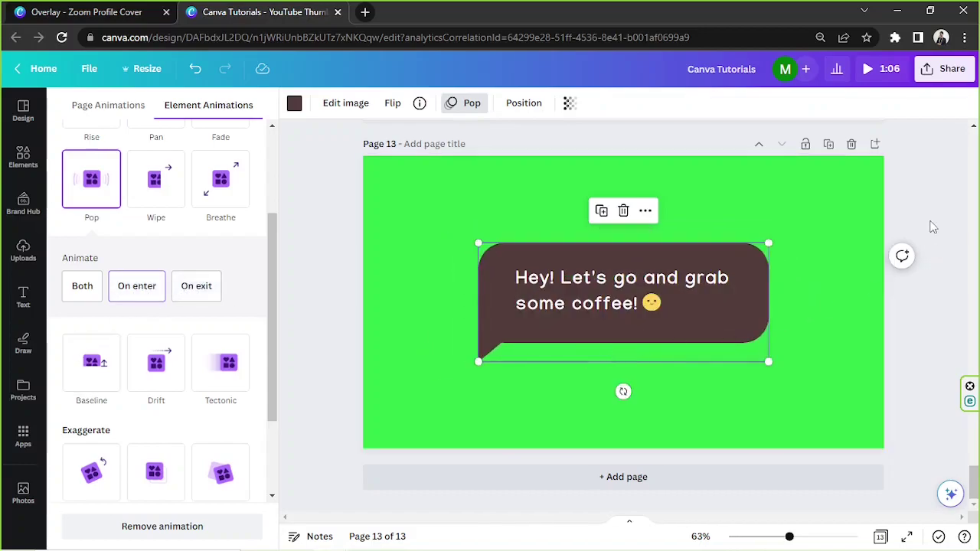
key("Escape")
Apply the Typewriter animation to the message text and raise its speed to the maximum.
left_click(510, 291)
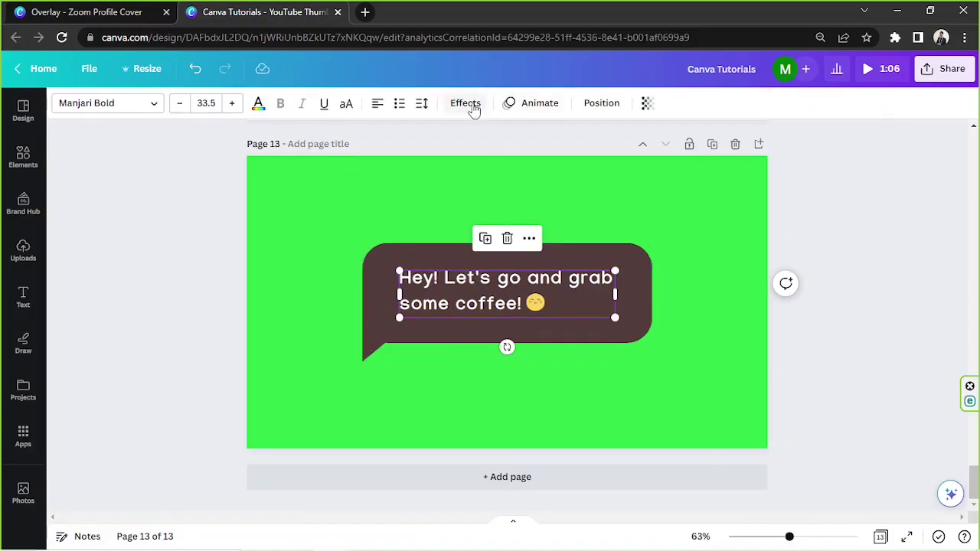
left_click(465, 102)
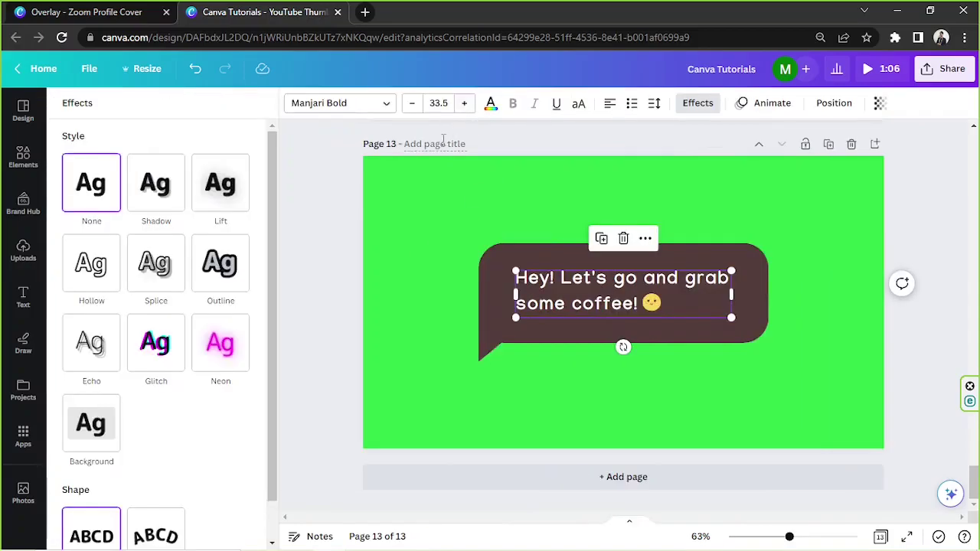
left_click(699, 105)
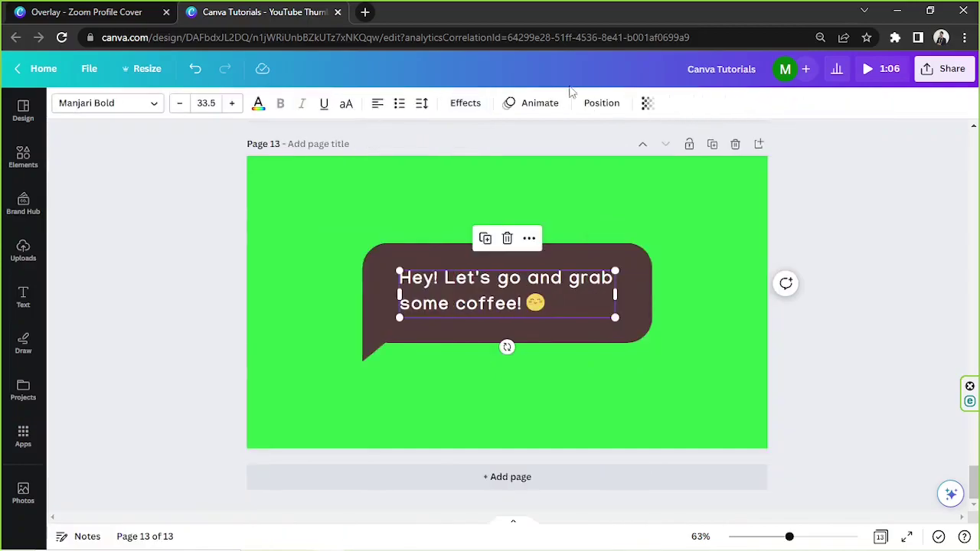
left_click(527, 107)
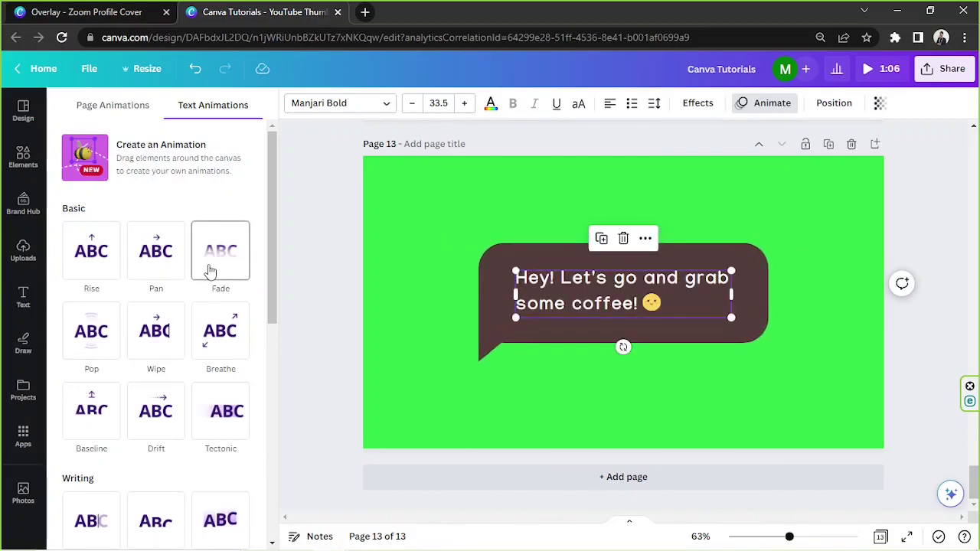
scroll(208, 273, "down", 2)
scroll(125, 299, "down", 2)
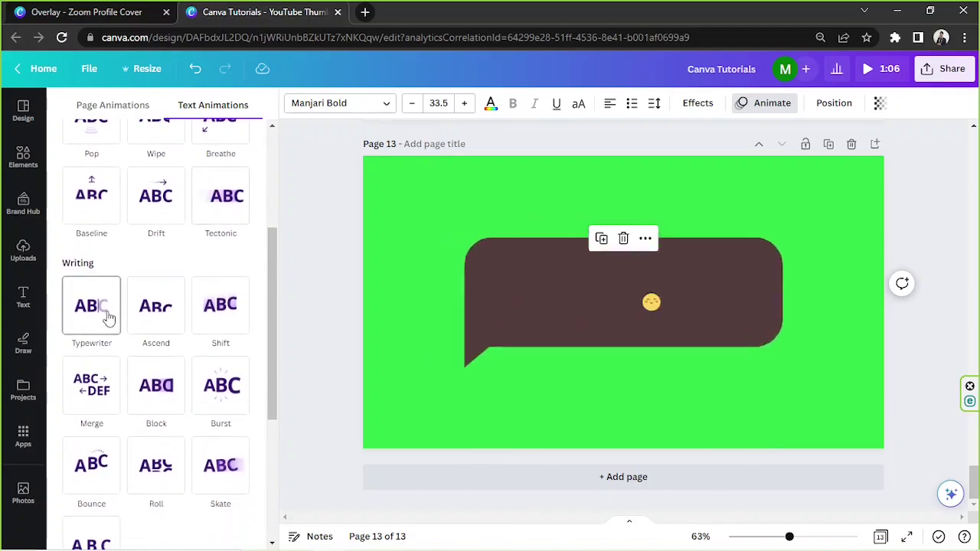
left_click(109, 317)
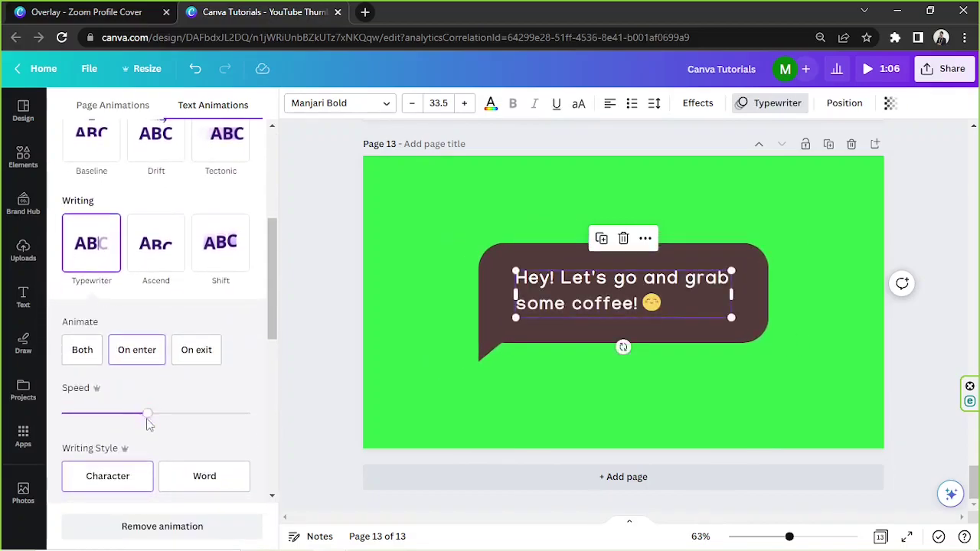
left_click_drag(145, 422, 260, 417)
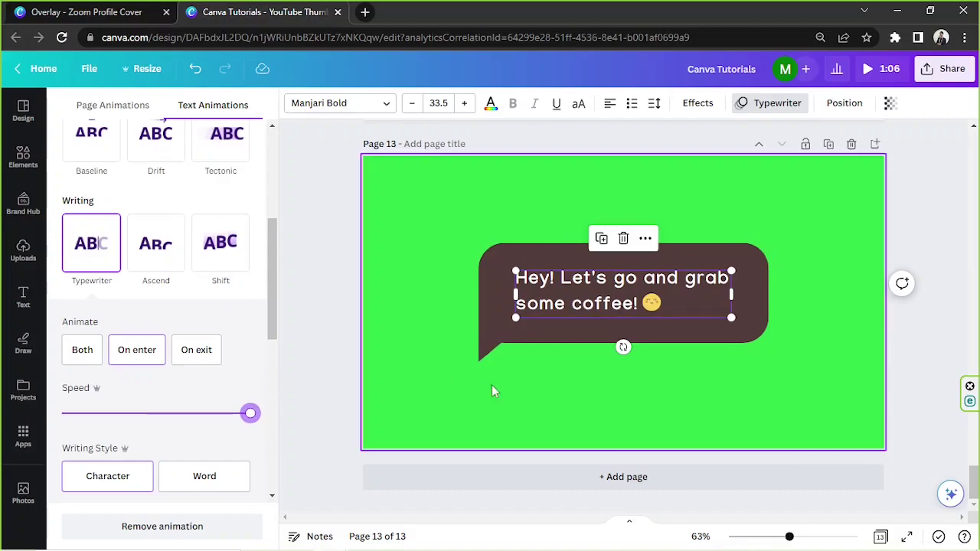
Send the message text box one layer backward so it sits behind the emoji, and deselect it.
left_click(620, 297)
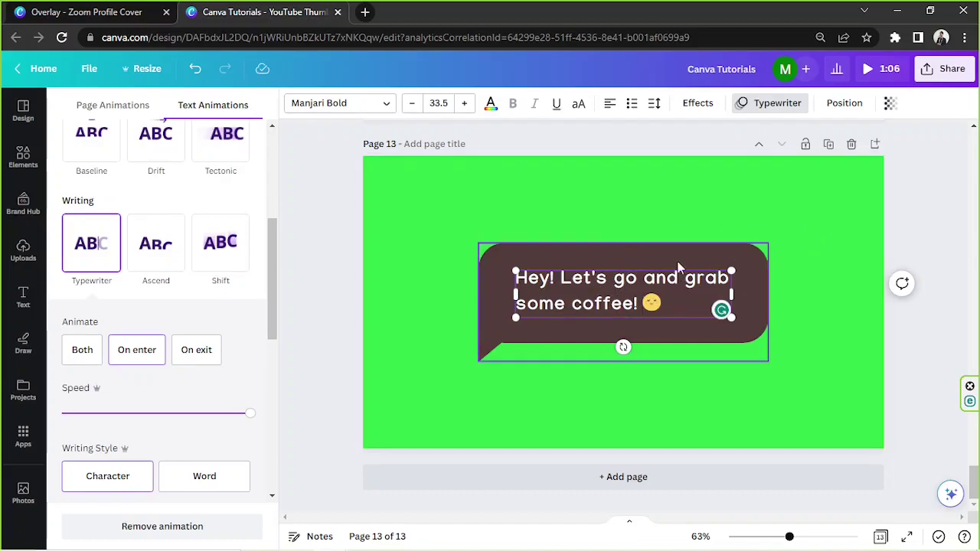
left_click(843, 105)
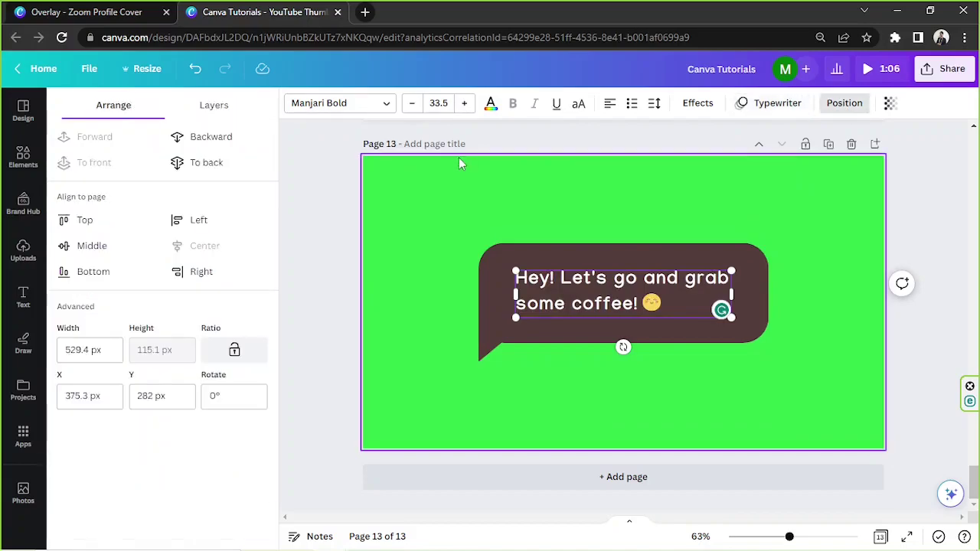
left_click(220, 142)
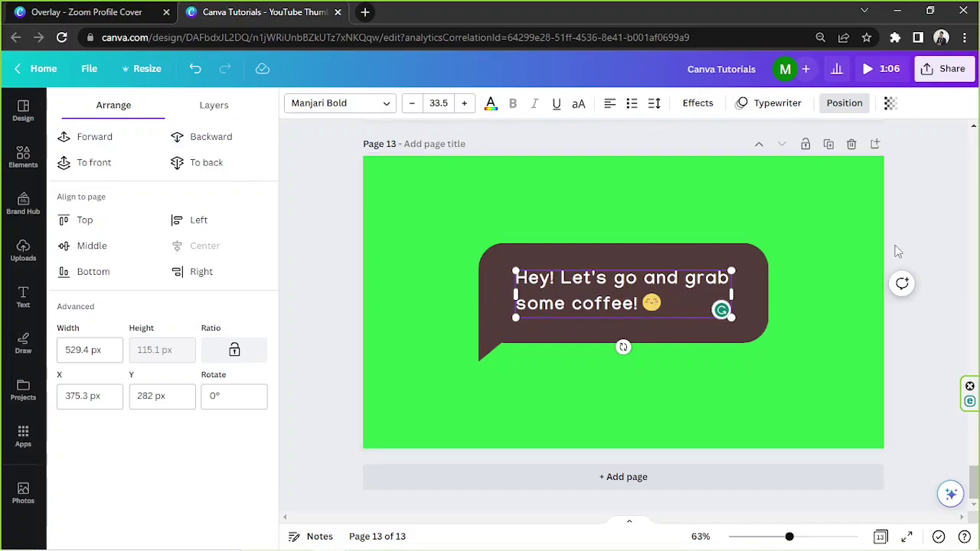
key("Escape")
left_click(857, 287)
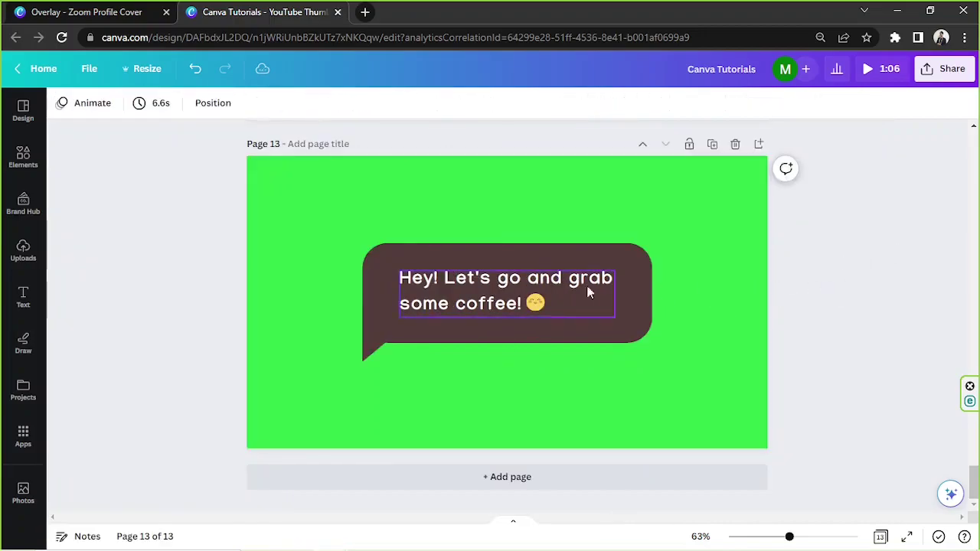
Apply the Pop animation to the emoji after "coffee!".
left_click(534, 304)
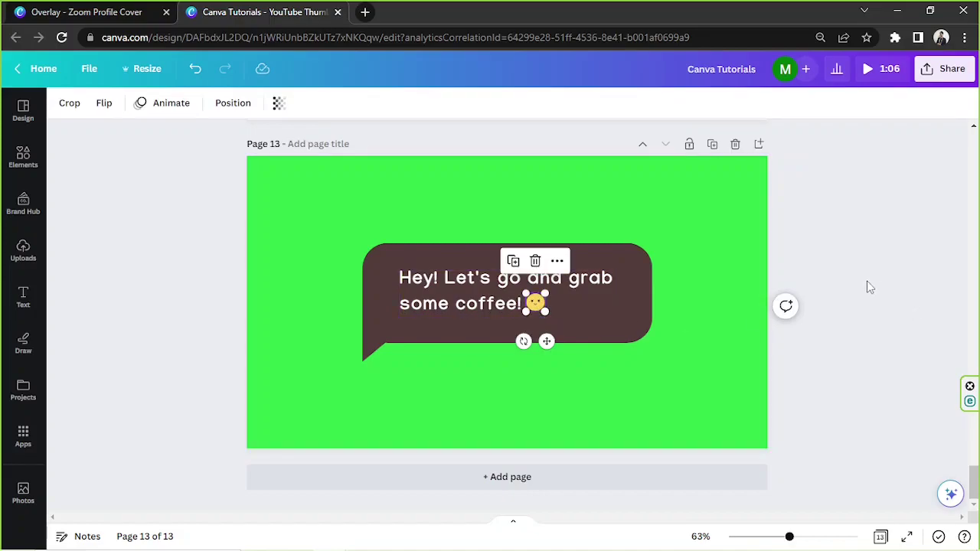
left_click(156, 102)
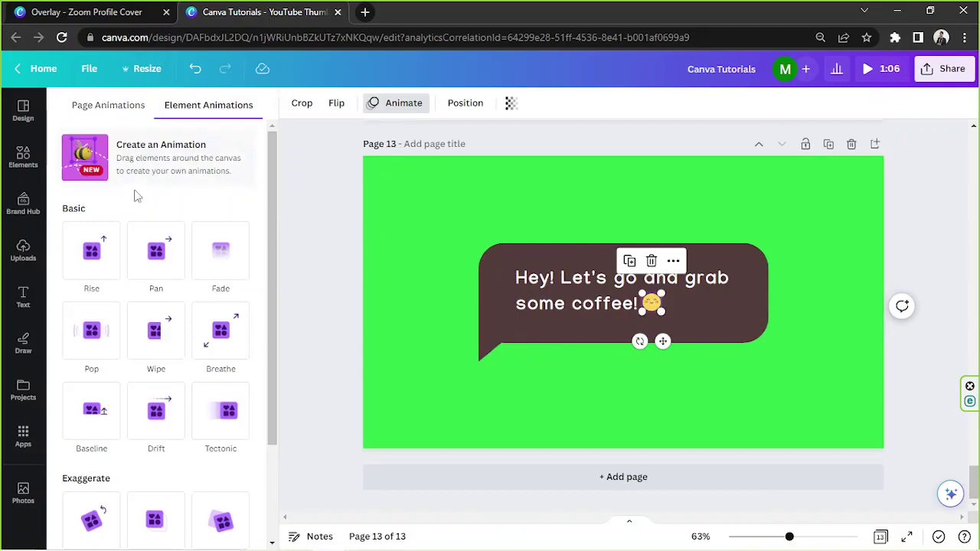
left_click(93, 344)
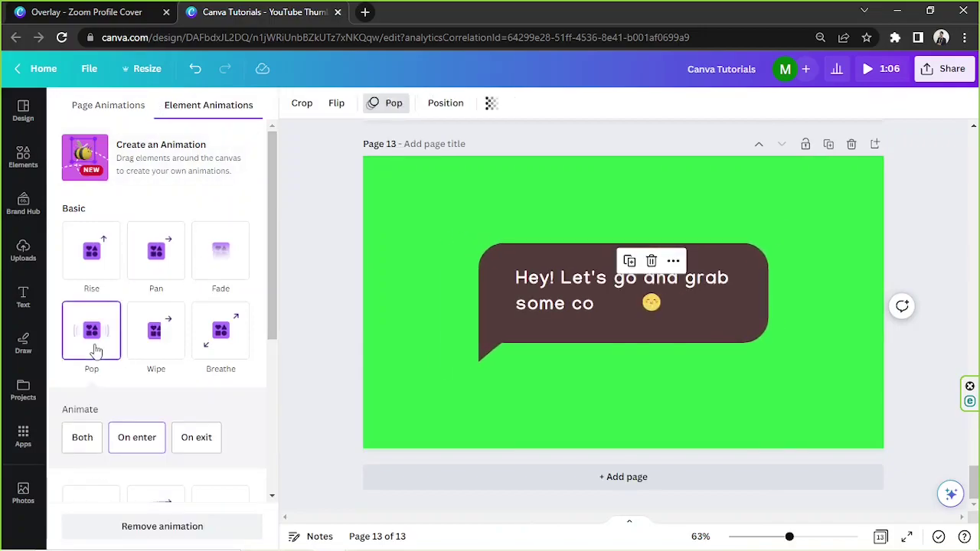
Deselect the emoji, then preview the green-screen animation, replay it from near its start and close the preview.
left_click(942, 278)
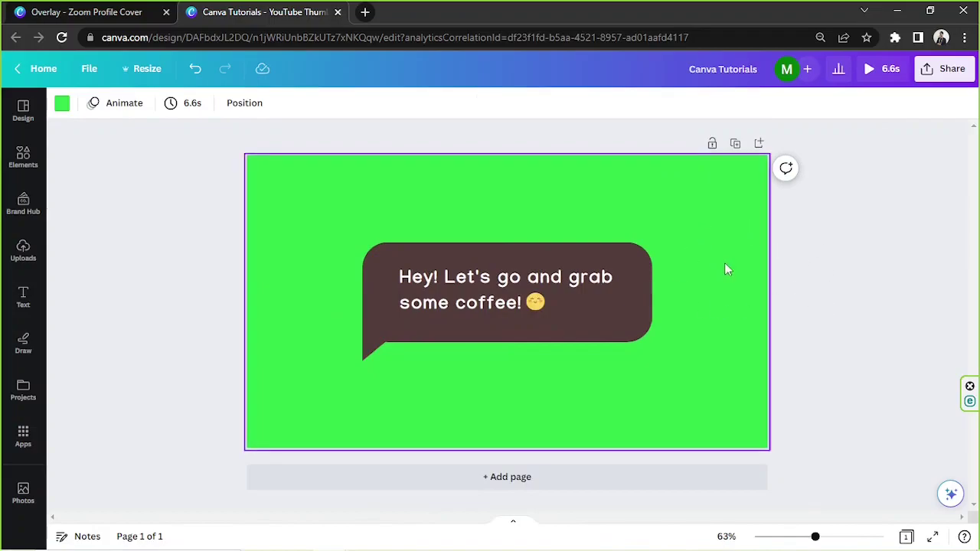
left_click(867, 71)
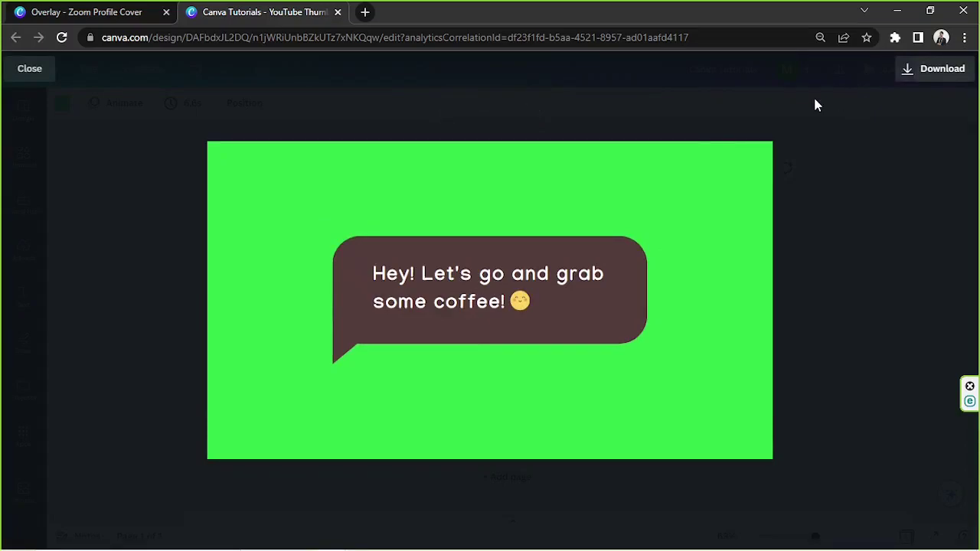
mouse_move(603, 259)
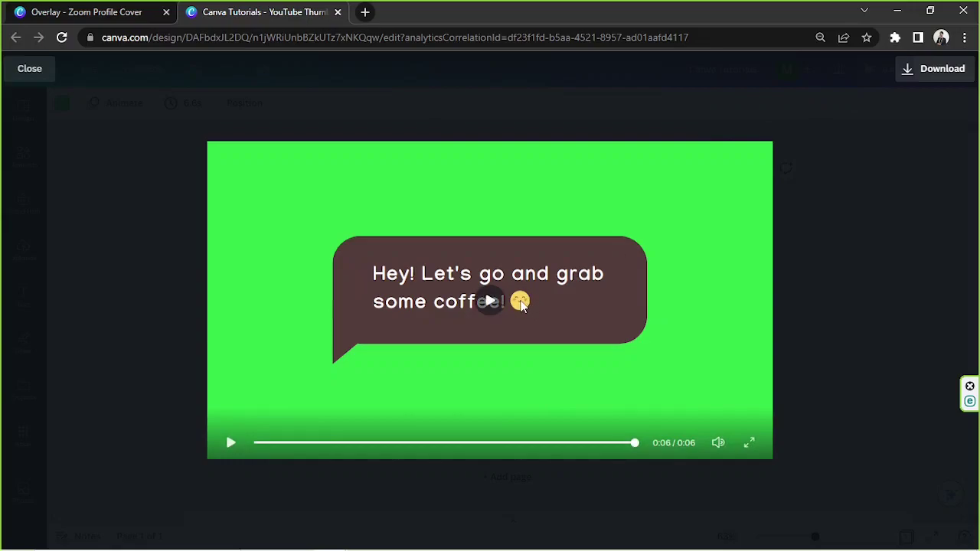
left_click(267, 442)
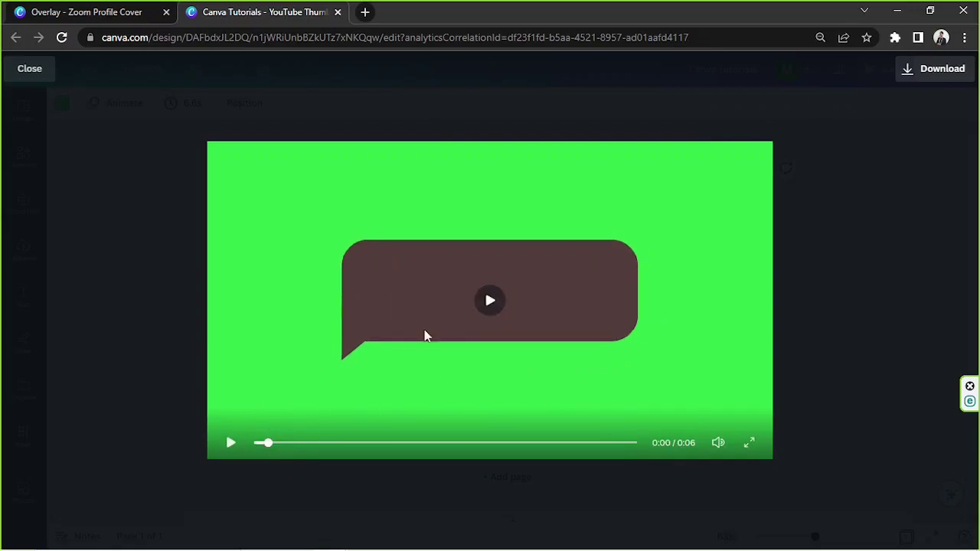
left_click(491, 301)
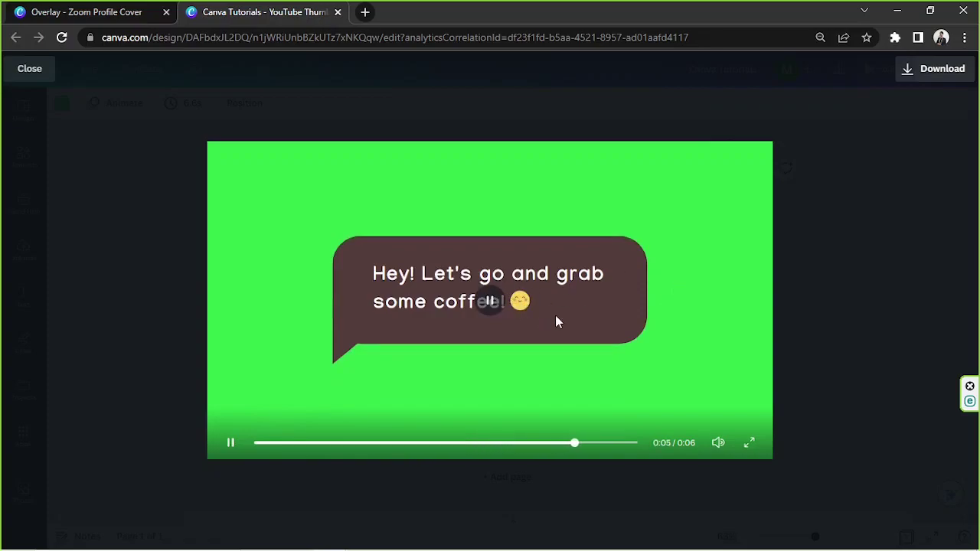
left_click(874, 311)
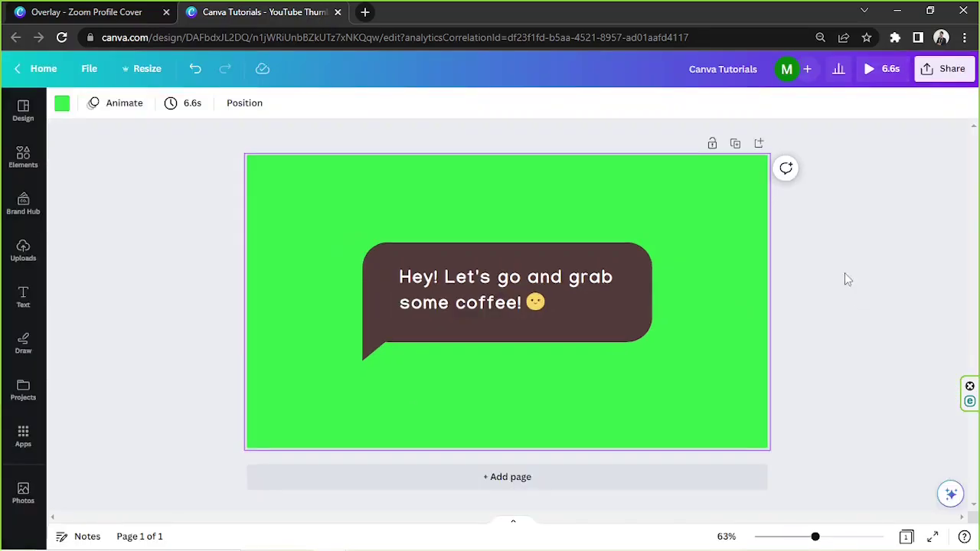
Duplicate the green-screen message bubble page as a second page and return to page 1.
left_click(735, 143)
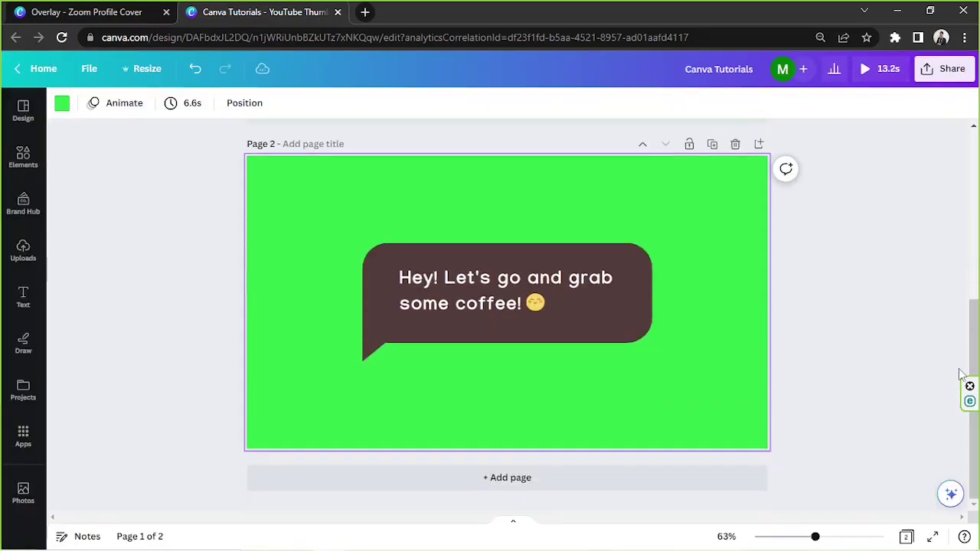
left_click(888, 373)
scroll(887, 375, "up", 3)
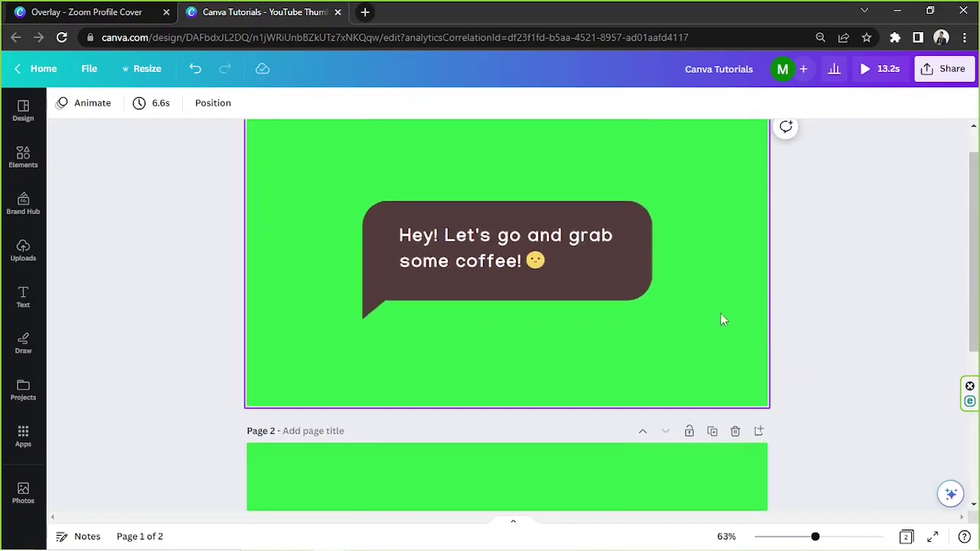
On page 1, keep the bubble's Pop and the text's Typewriter animations on enter, and delete the emoji.
left_click(631, 275)
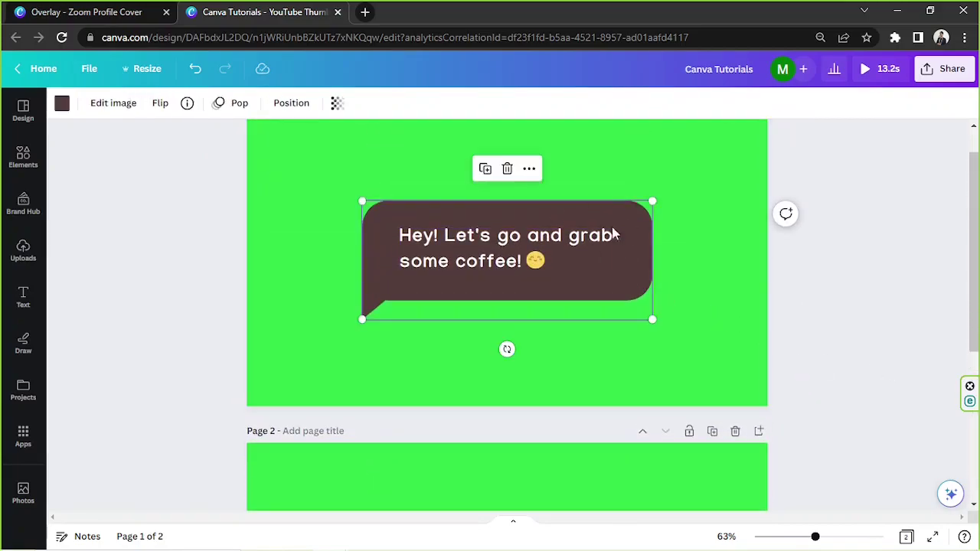
left_click(222, 103)
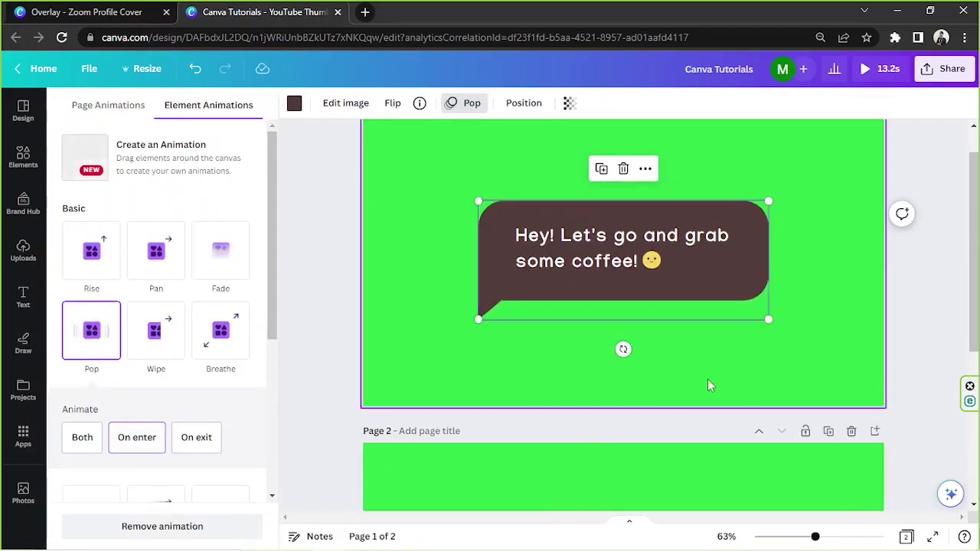
left_click(623, 255)
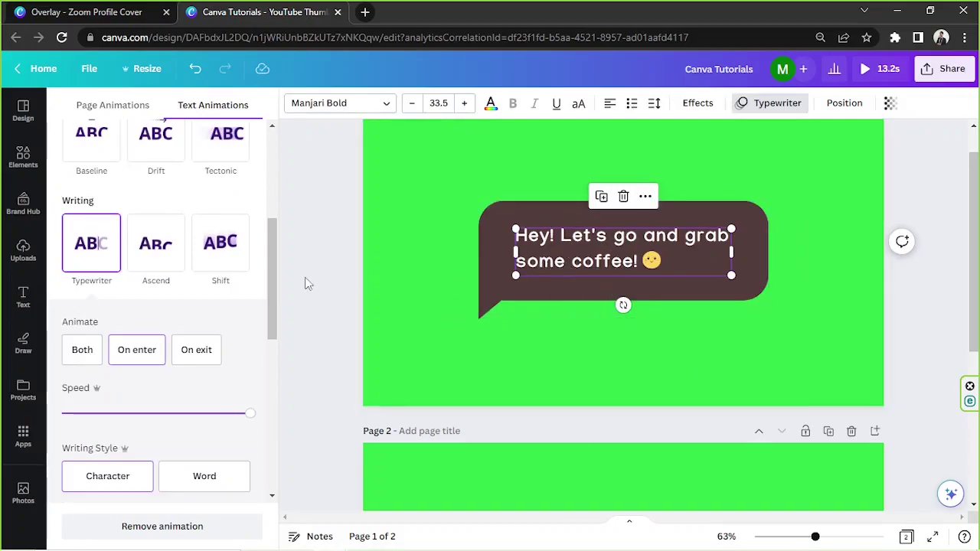
left_click(122, 350)
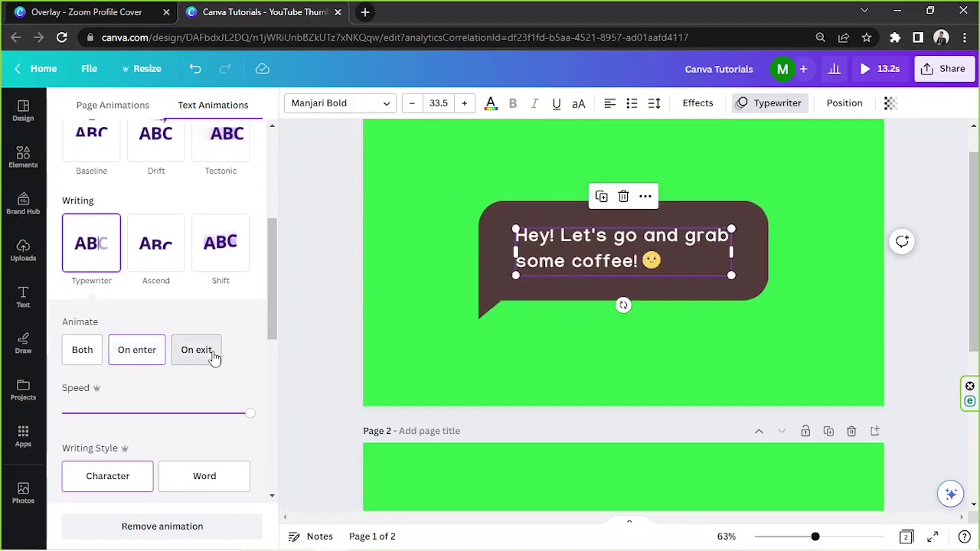
left_click(650, 260)
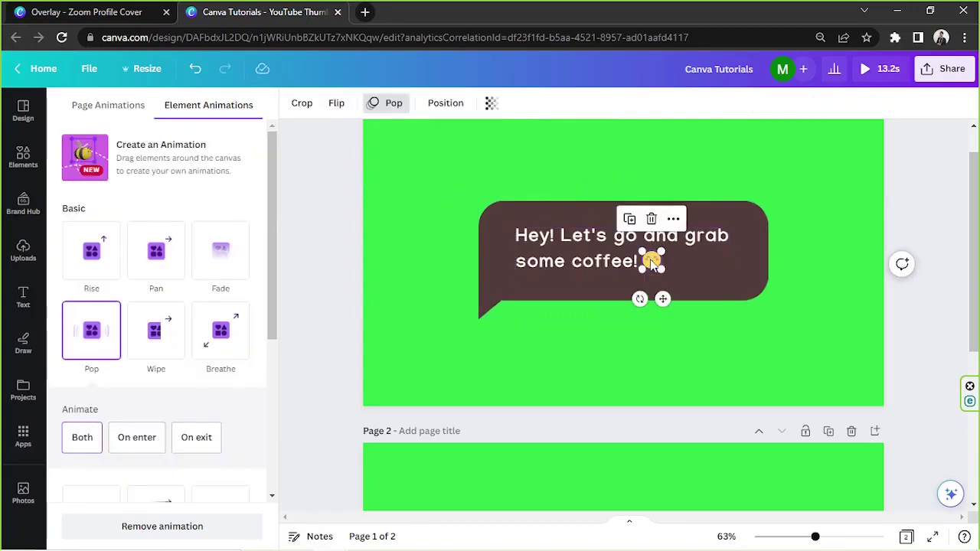
key("Escape")
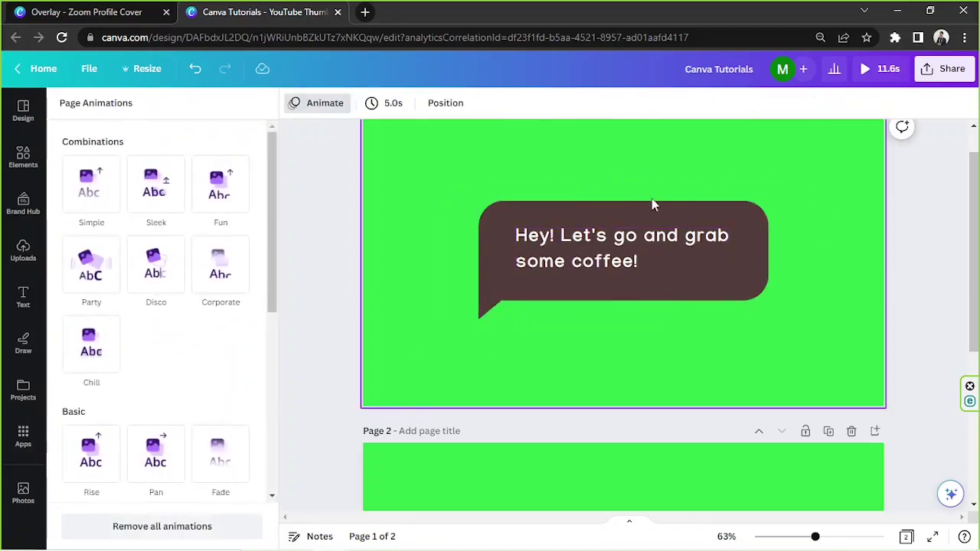
Set the message bubble's Pop animation on page 2 to play on exit.
scroll(642, 198, "down", 4)
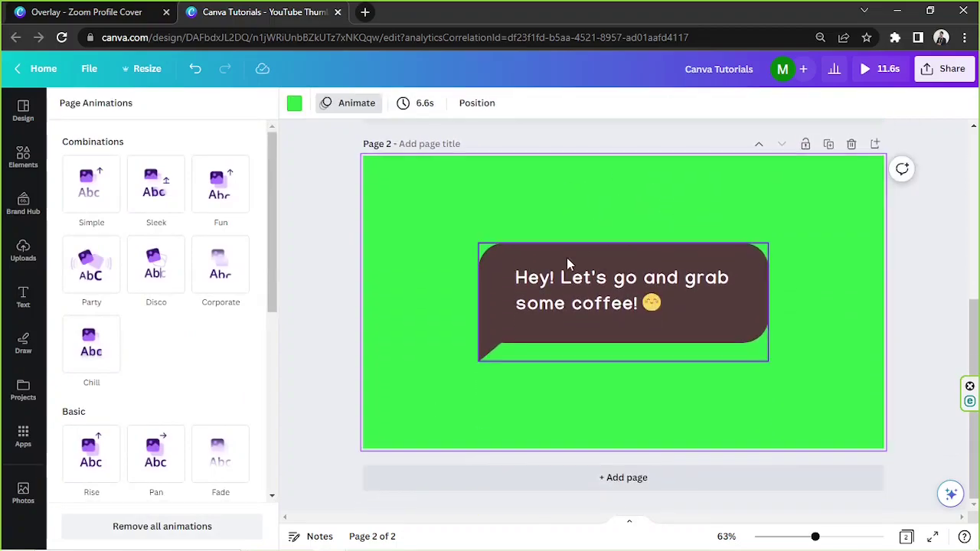
left_click(564, 254)
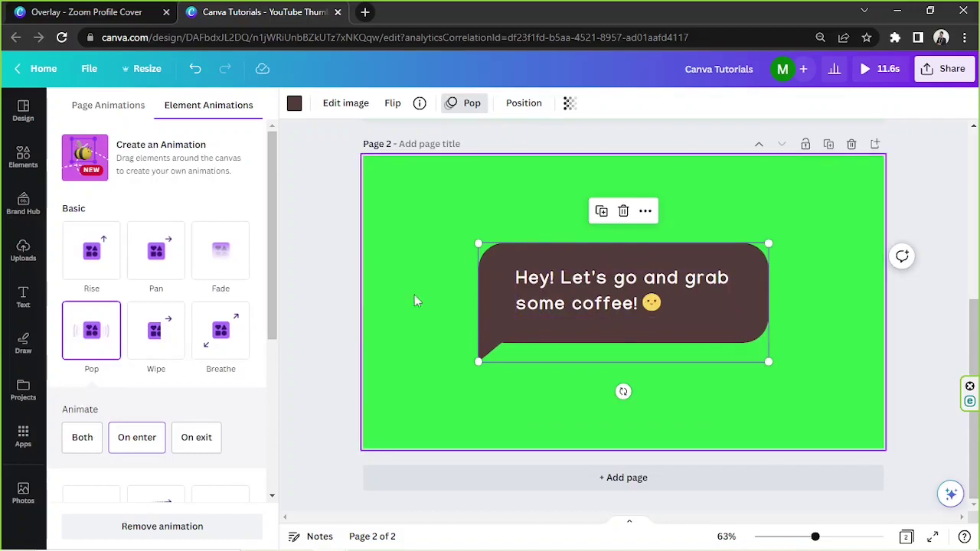
left_click(194, 444)
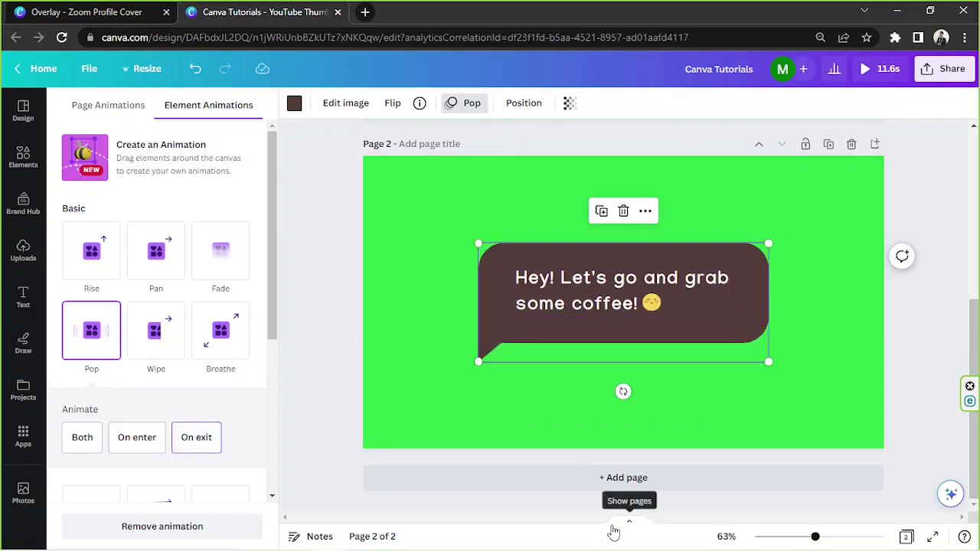
On page 2, set the message text's Typewriter animation to play on exit and the emoji's Pop animation to Both.
left_click(586, 302)
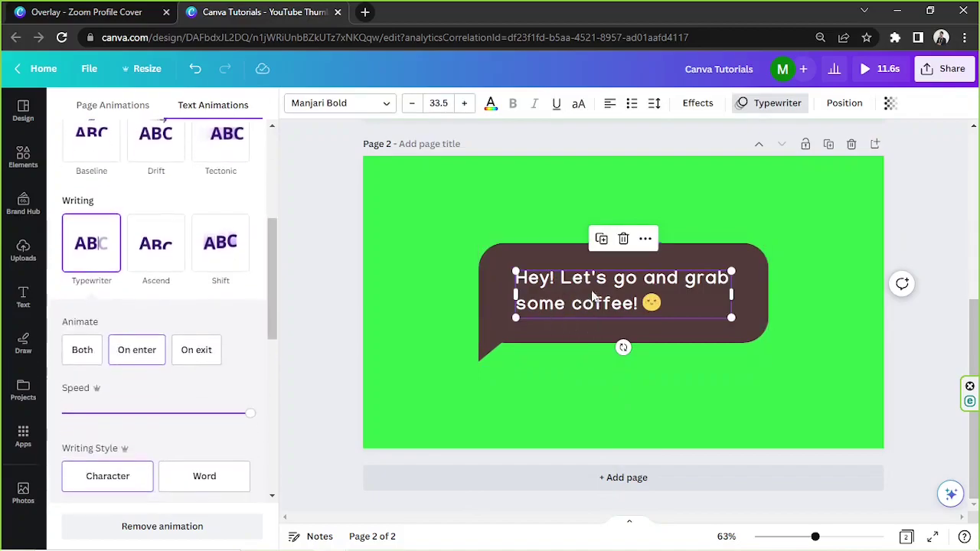
left_click(208, 349)
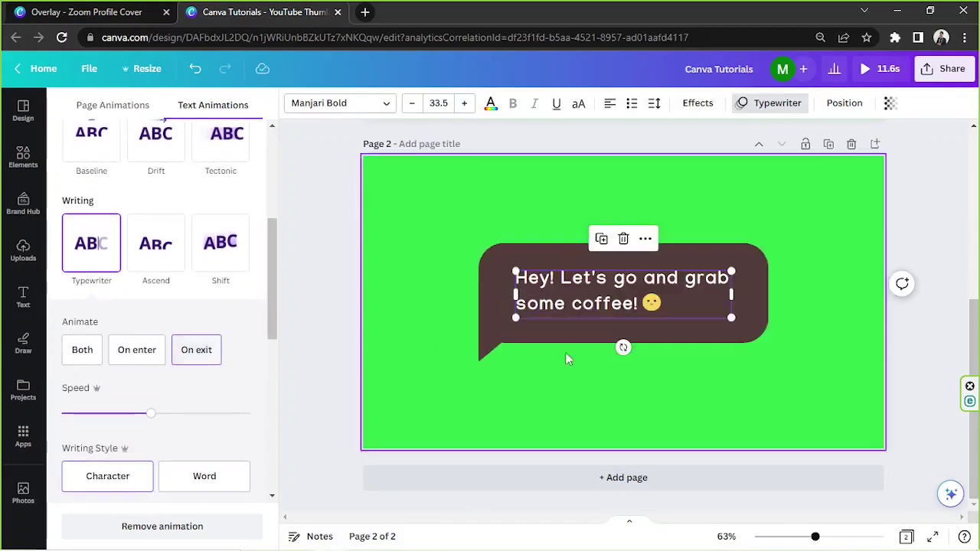
left_click(651, 305)
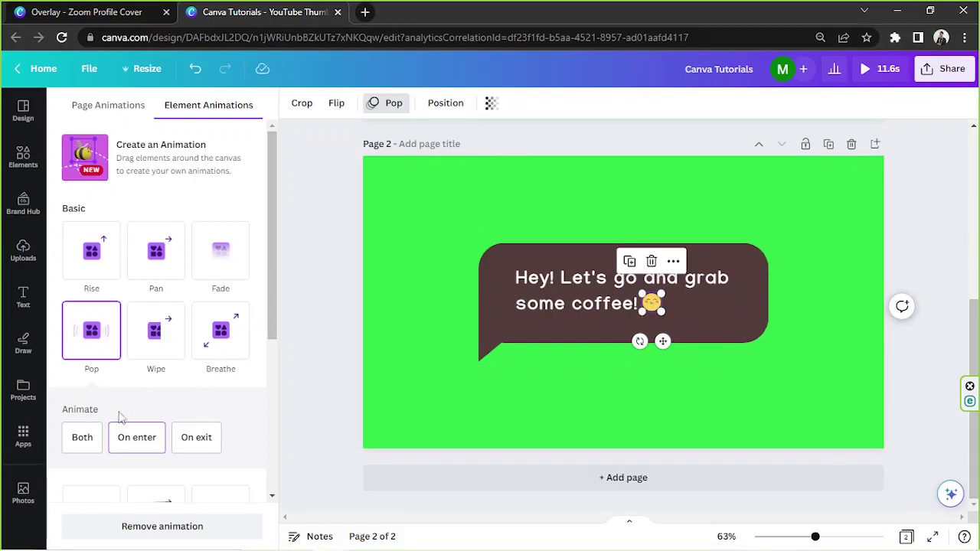
left_click(909, 434)
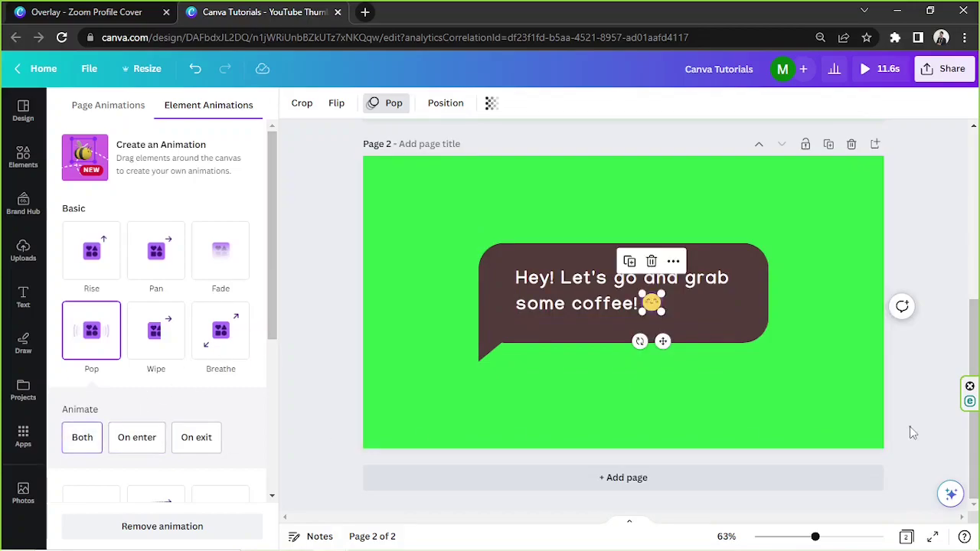
Set the timing of page 1 to 2 seconds, without applying it to all pages.
scroll(876, 394, "up", 1)
scroll(850, 393, "up", 3)
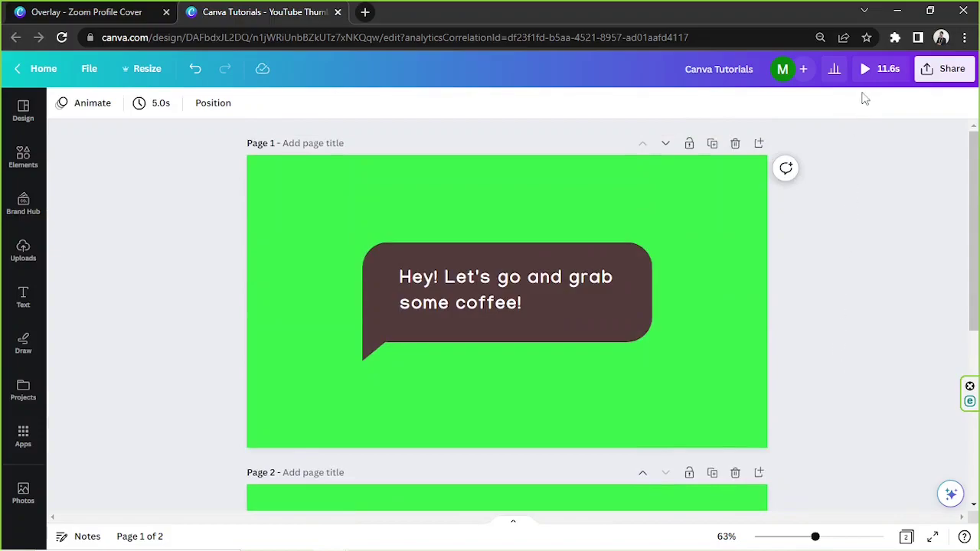
left_click(353, 206)
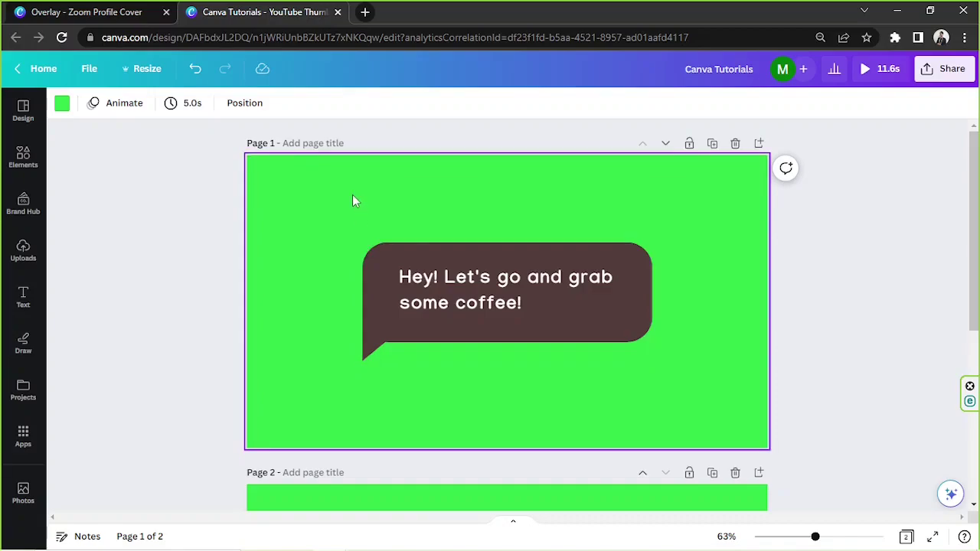
left_click(192, 103)
type("2")
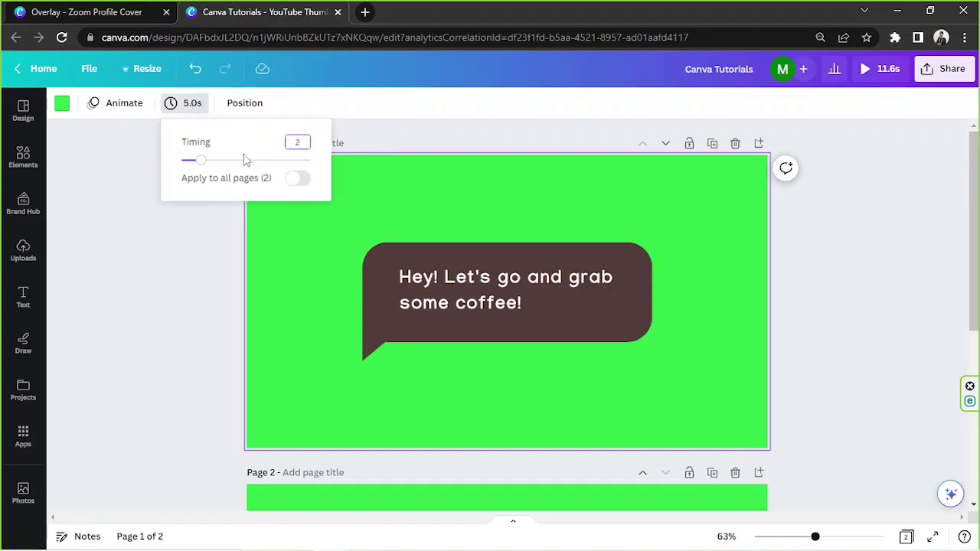
left_click(182, 248)
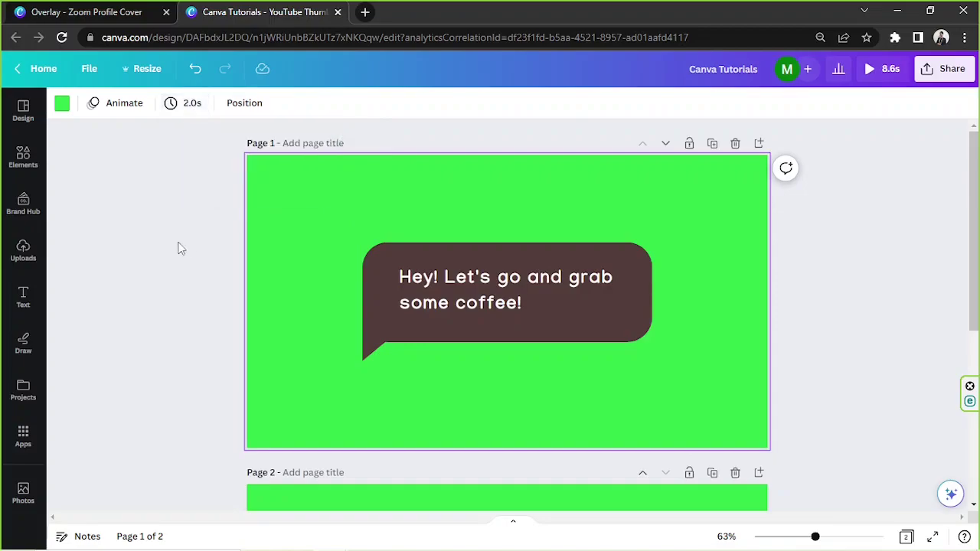
Set the timing of page 2 to 5.0 seconds.
scroll(181, 256, "down", 3)
left_click(349, 345)
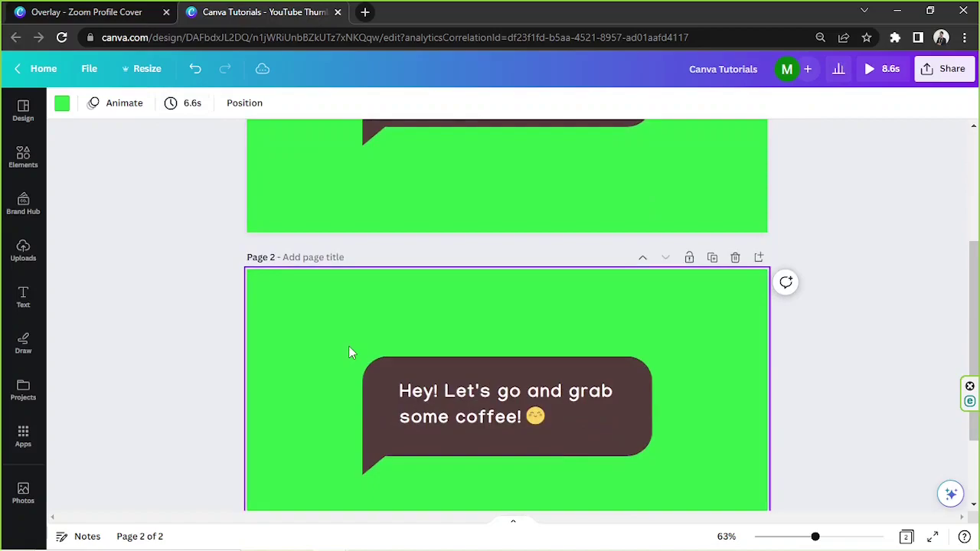
left_click(192, 107)
type("5.0s")
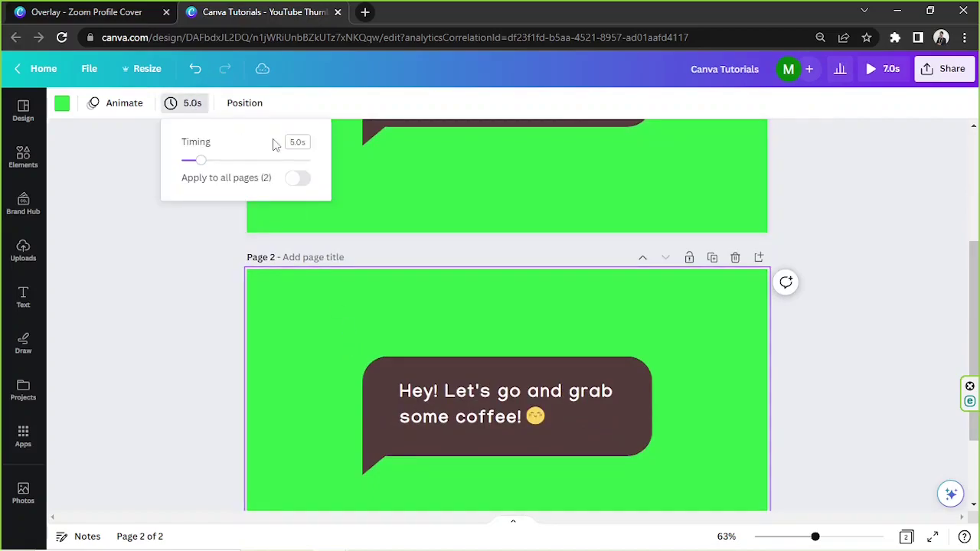
left_click(184, 282)
Play the preview of the two-page message bubble animation and close it.
scroll(696, 273, "up", 3)
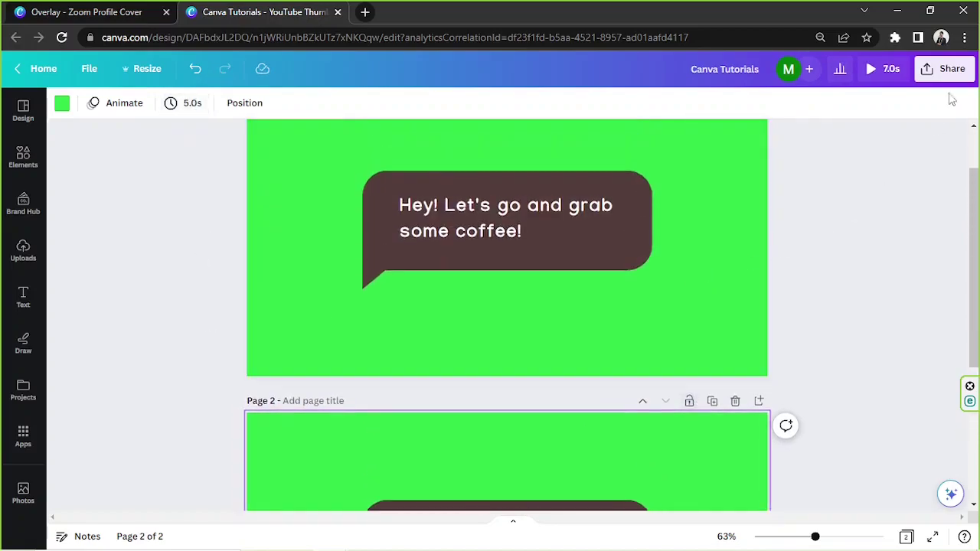
left_click(869, 69)
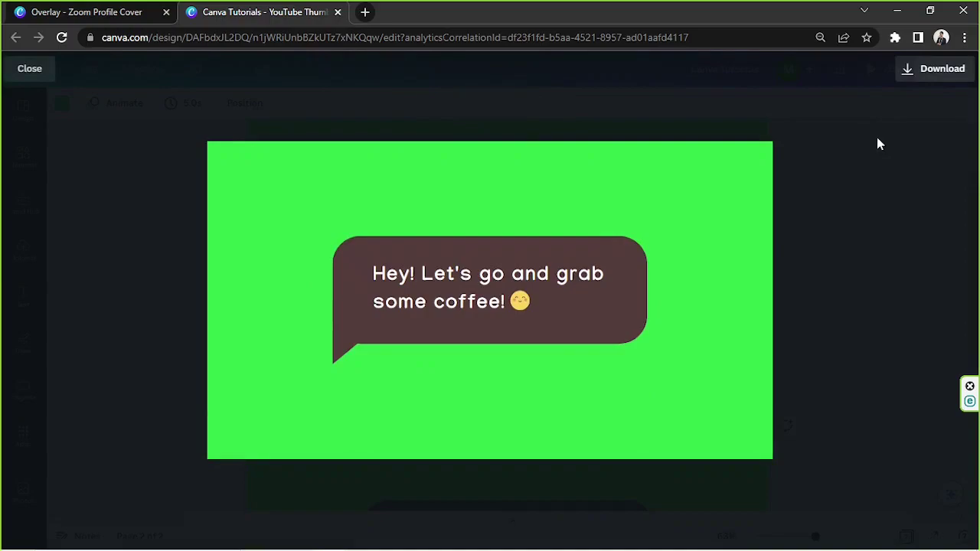
key("Escape")
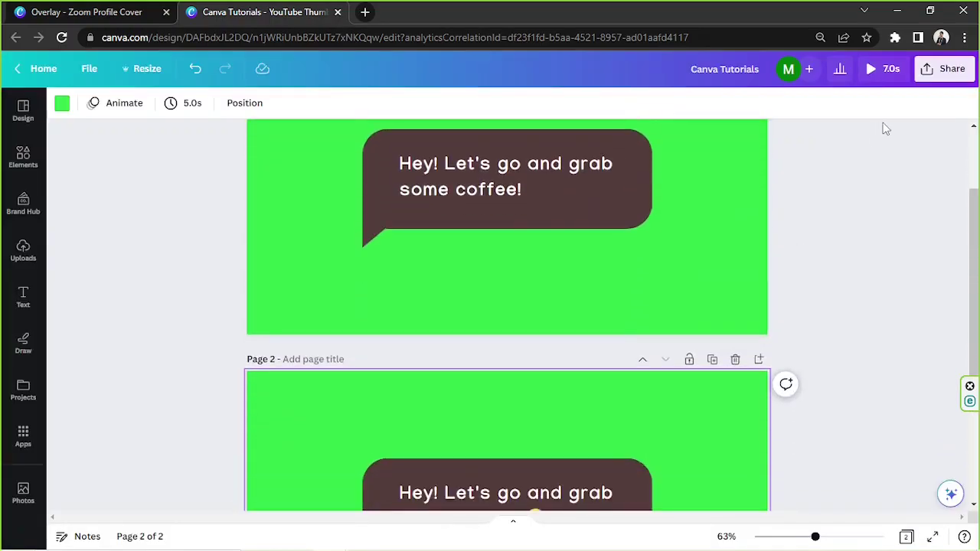
Configure the design's download as MP4 Video at 1080p (HD) quality, keeping all pages selected.
left_click(942, 70)
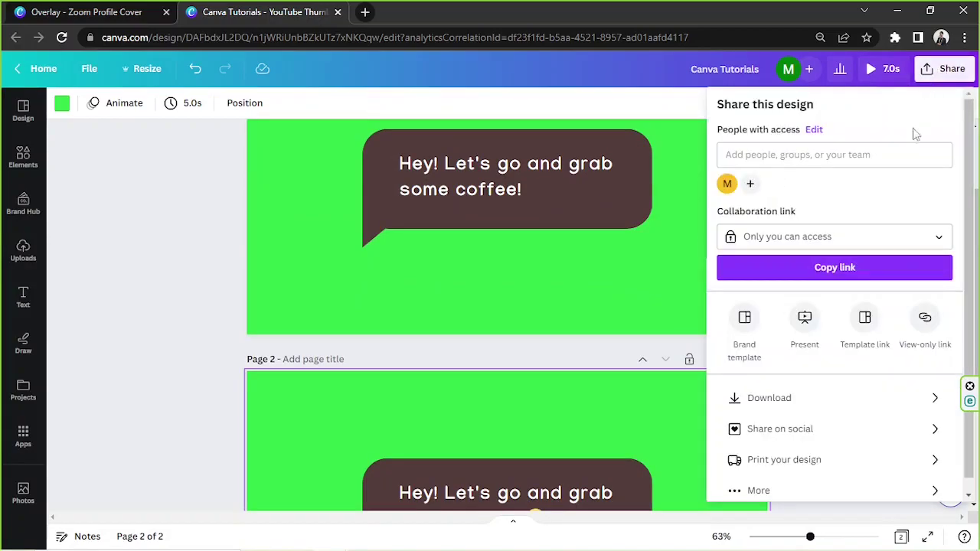
left_click(820, 398)
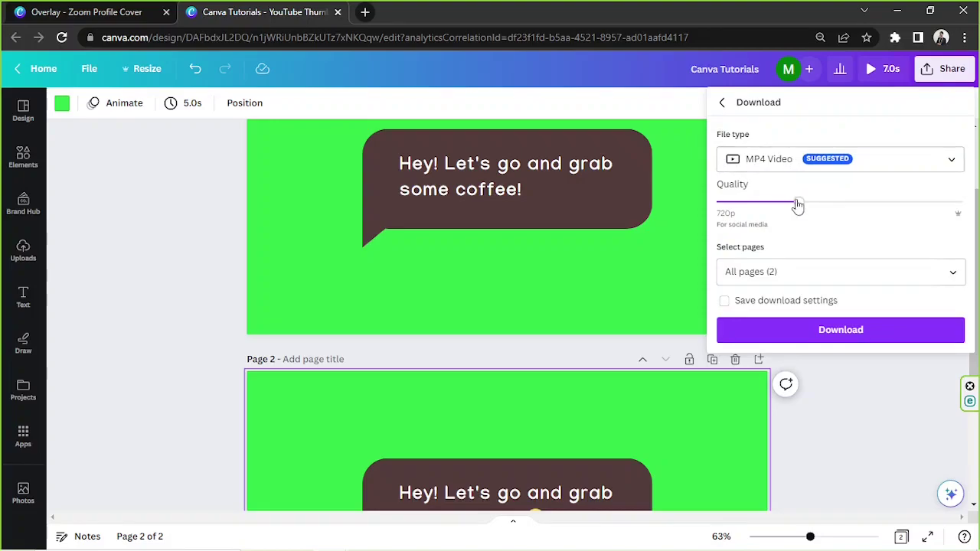
left_click_drag(798, 206, 880, 200)
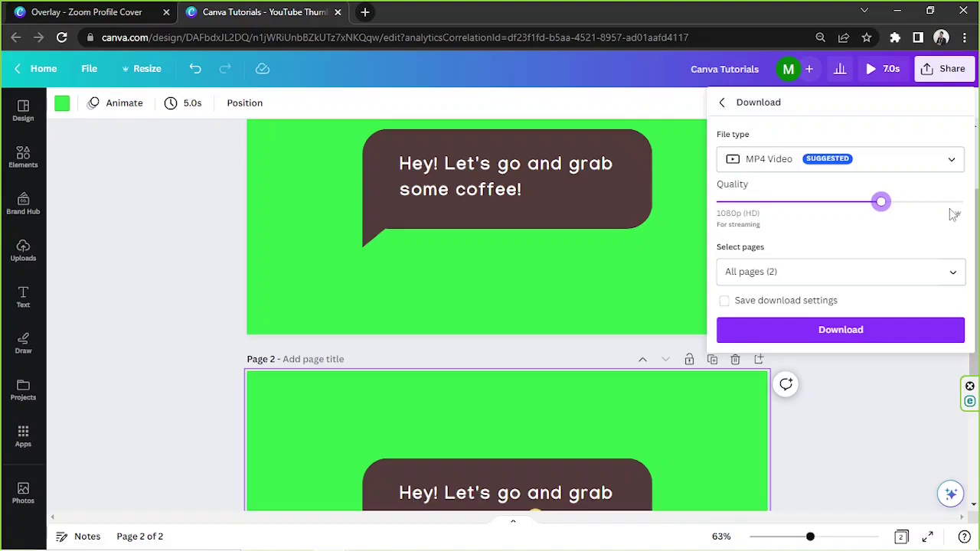
left_click(809, 271)
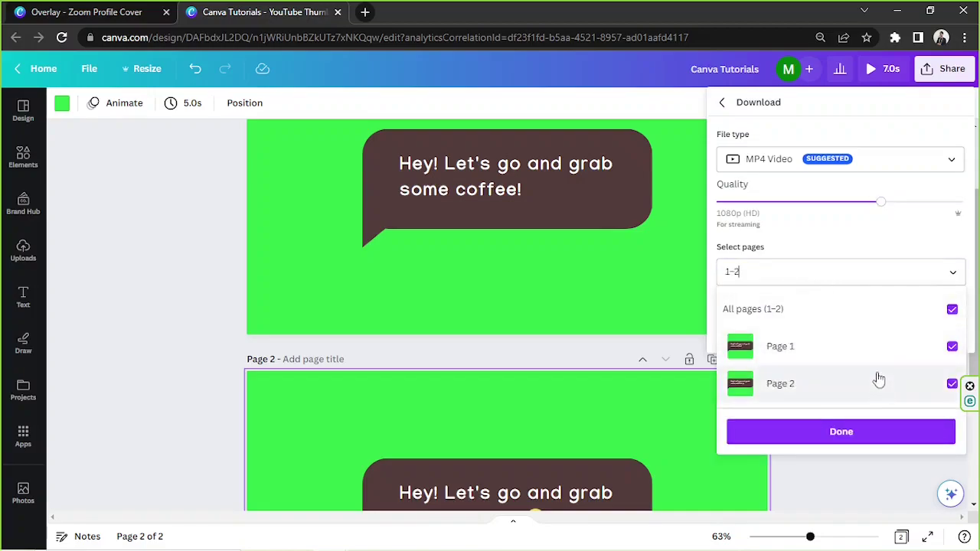
left_click(835, 275)
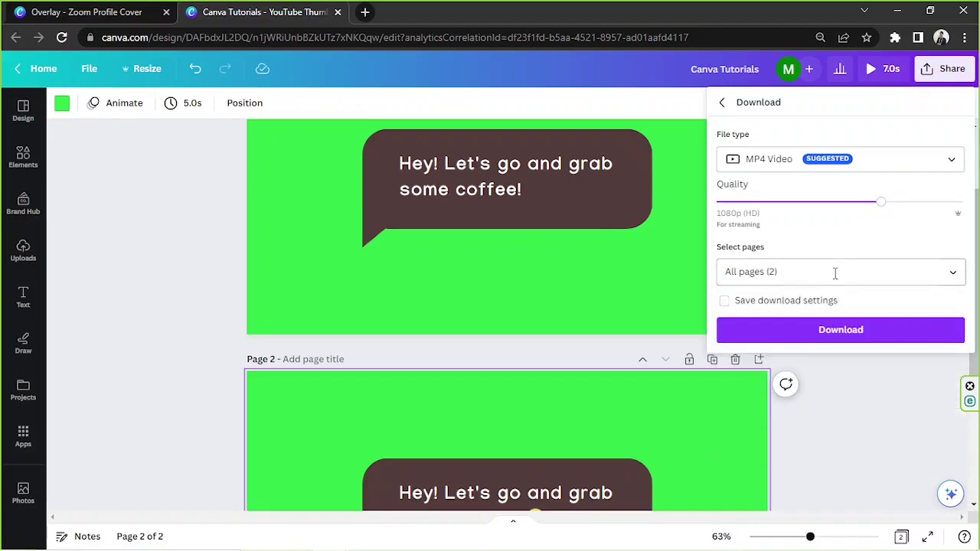
Download the design as a video and save it to the Desktop as Sample Overlay.
left_click(840, 331)
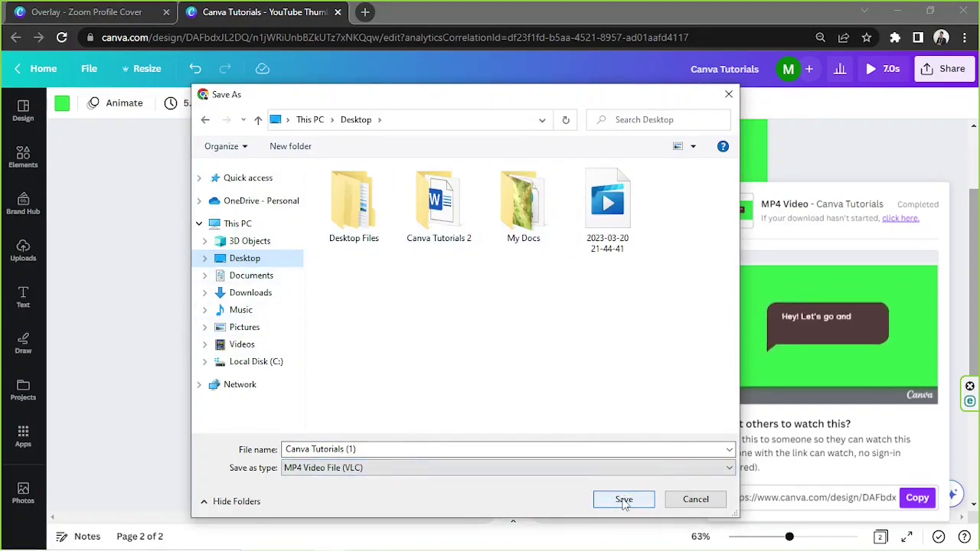
left_click(546, 456)
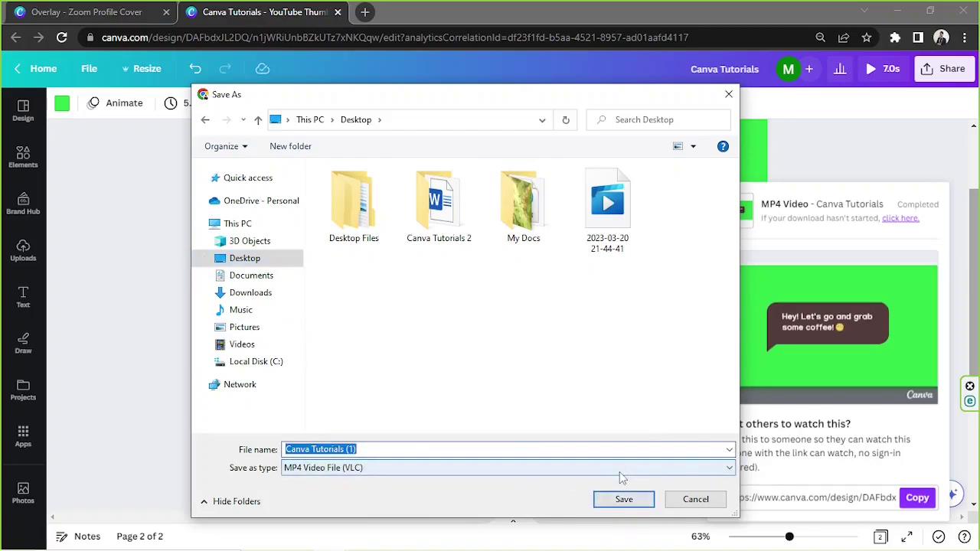
type("Sample")
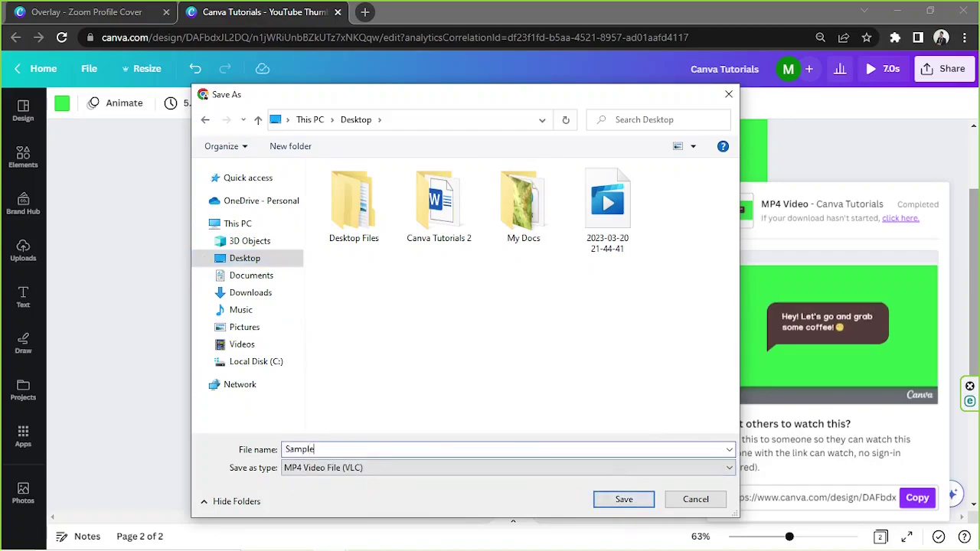
type(" Overlay")
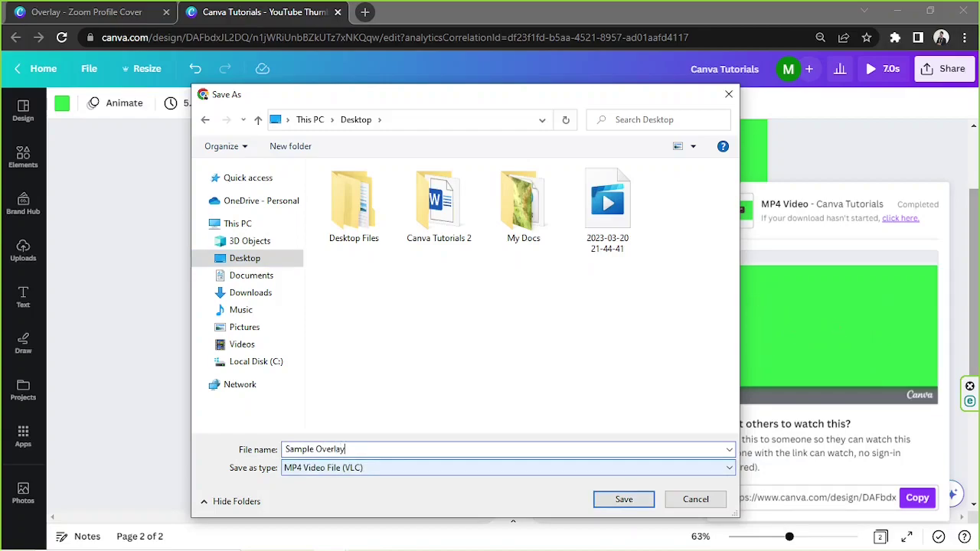
key("Return")
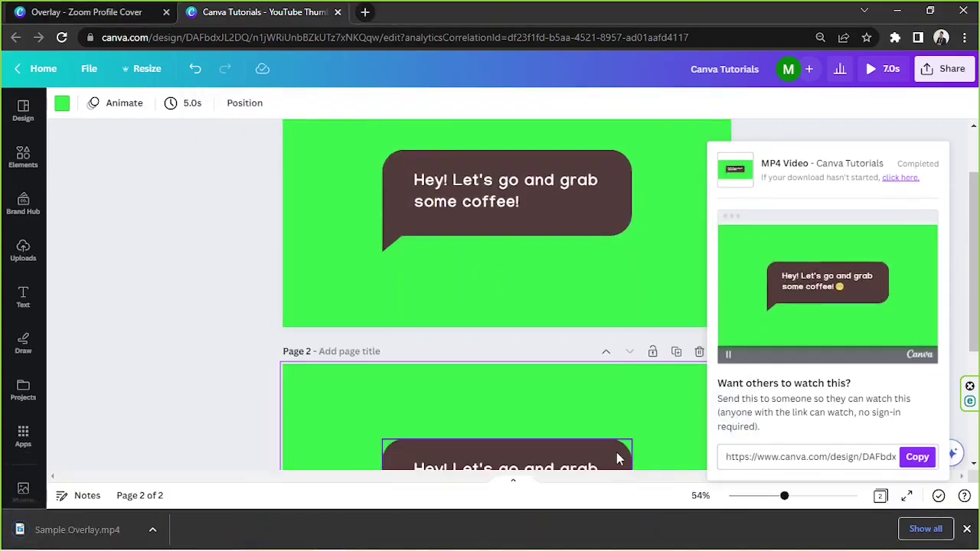
Switch to Shotcut and make V2 the active track in the timeline.
left_click(366, 537)
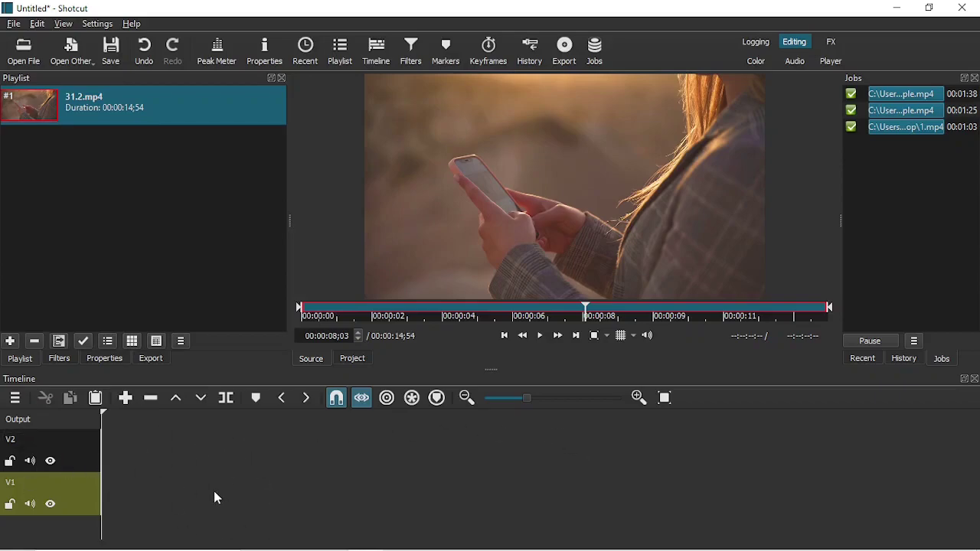
double_click(74, 492)
left_click(83, 461)
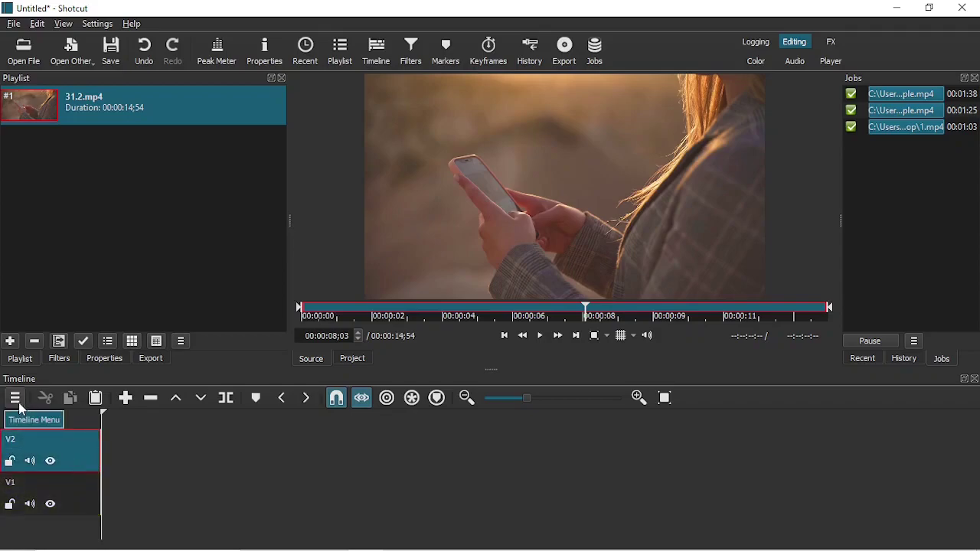
View the track operations available for adding audio and video tracks to the timeline.
left_click(15, 403)
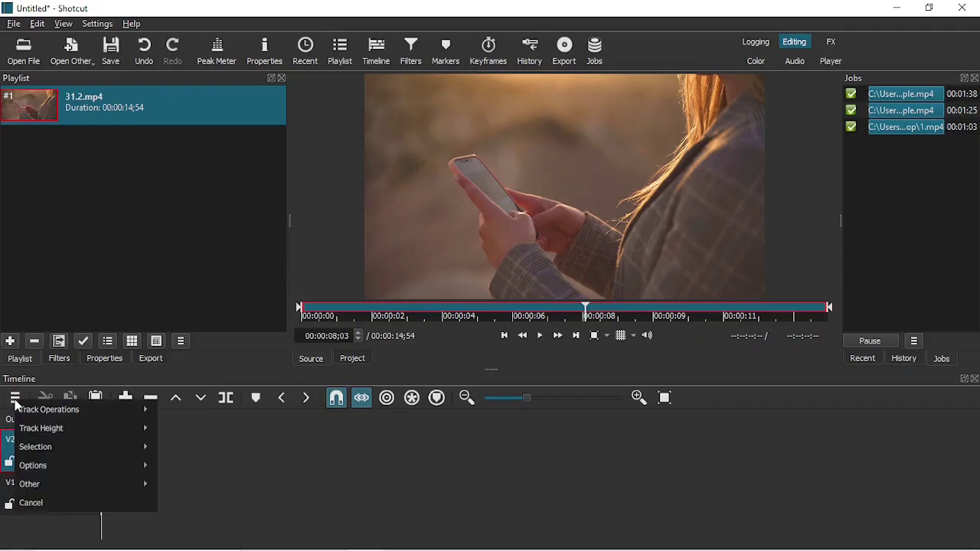
mouse_move(34, 410)
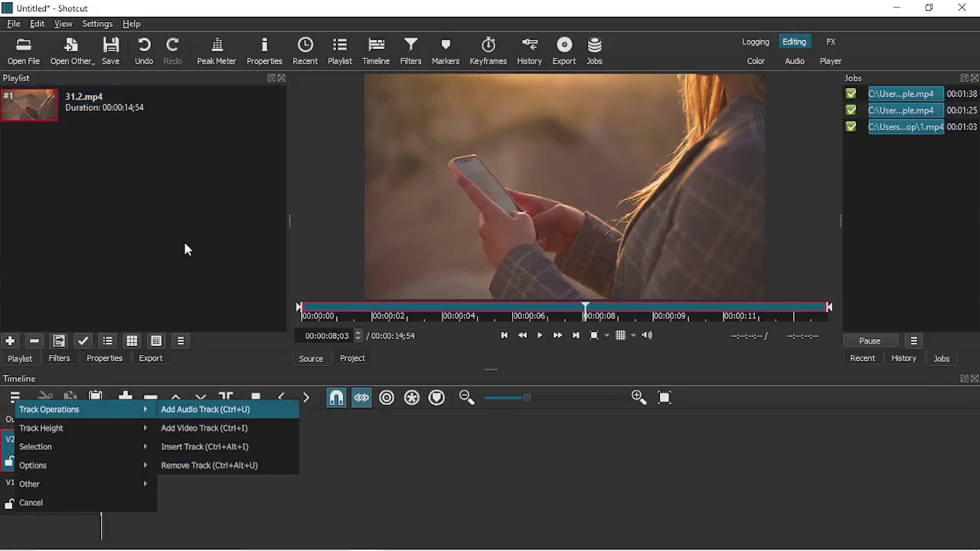
left_click(426, 520)
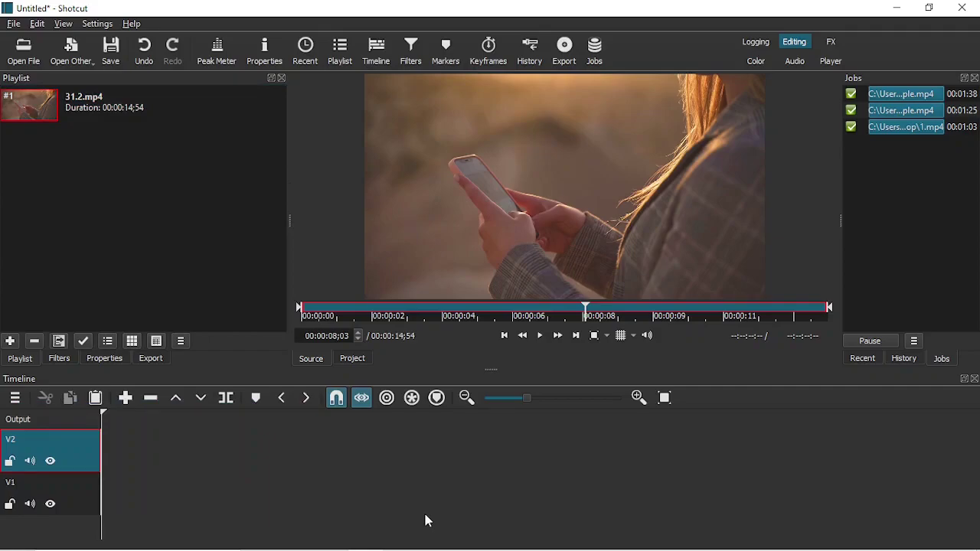
Open the Sample Overlay video from the Desktop folder.
key("ctrl+o")
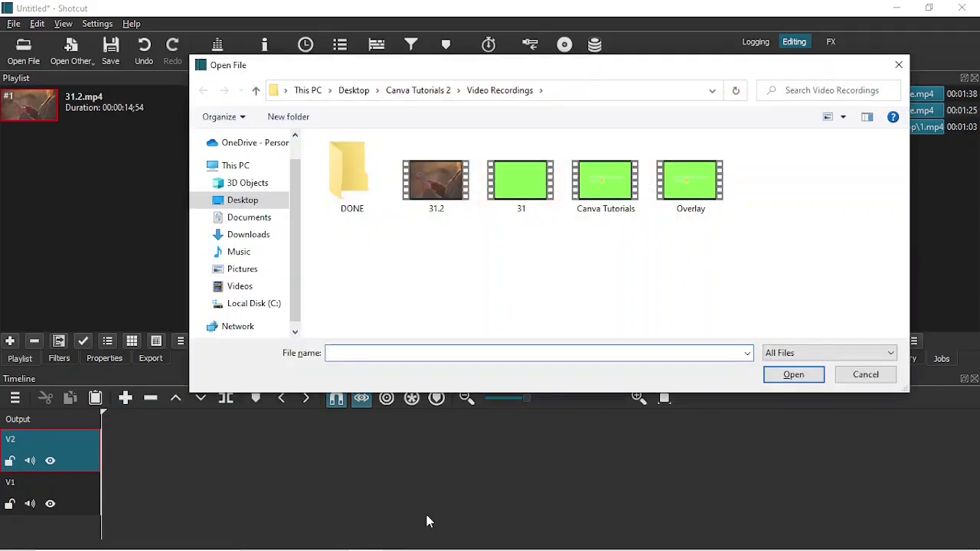
left_click(264, 201)
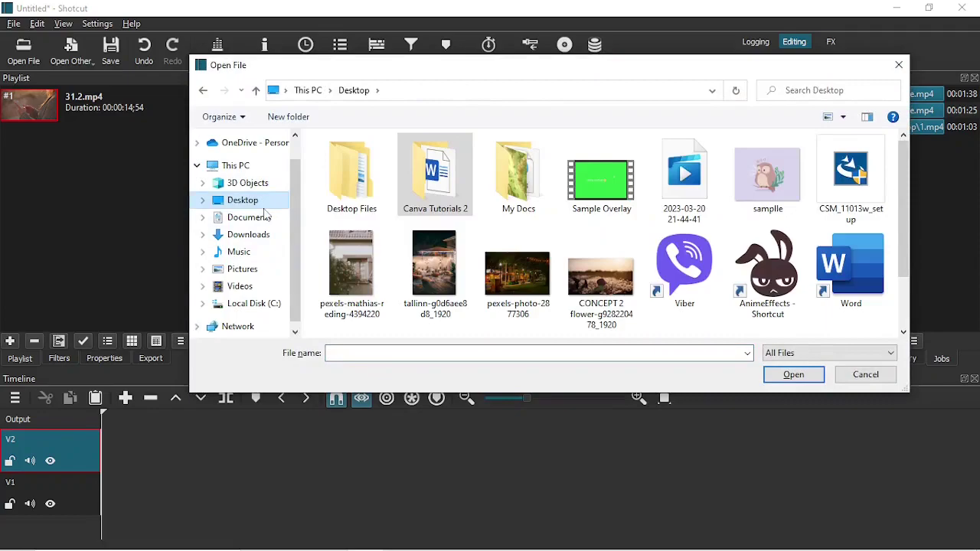
double_click(612, 188)
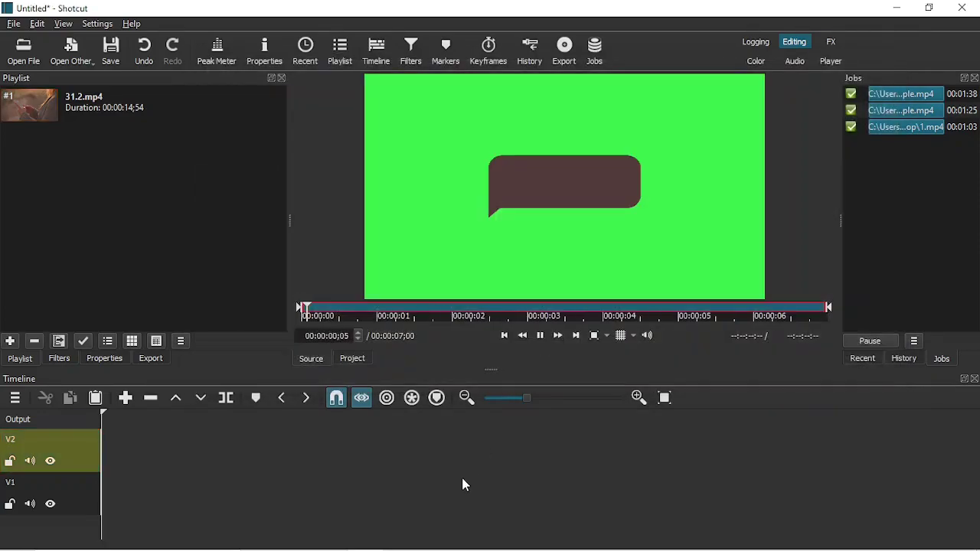
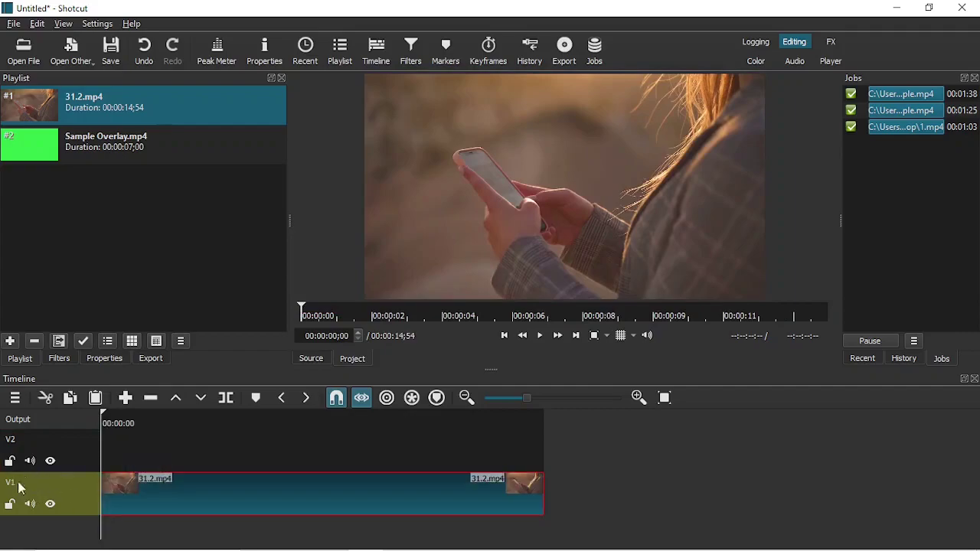
Place Sample Overlay.mp4 on track V2 above 31.2.mp4 at about 00:00:01;43, and move the playhead to about 00:00:01;52.
left_click_drag(98, 146, 160, 385)
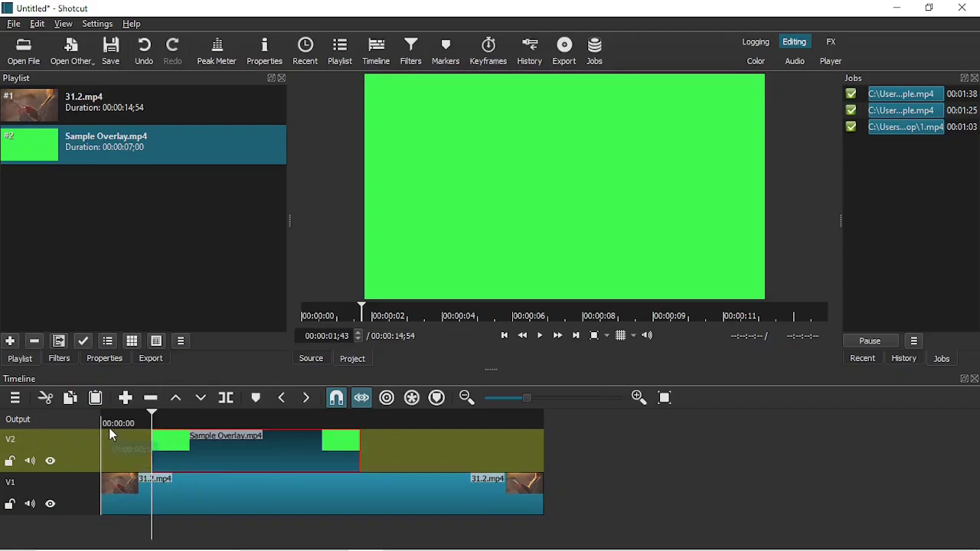
left_click_drag(108, 427, 156, 434)
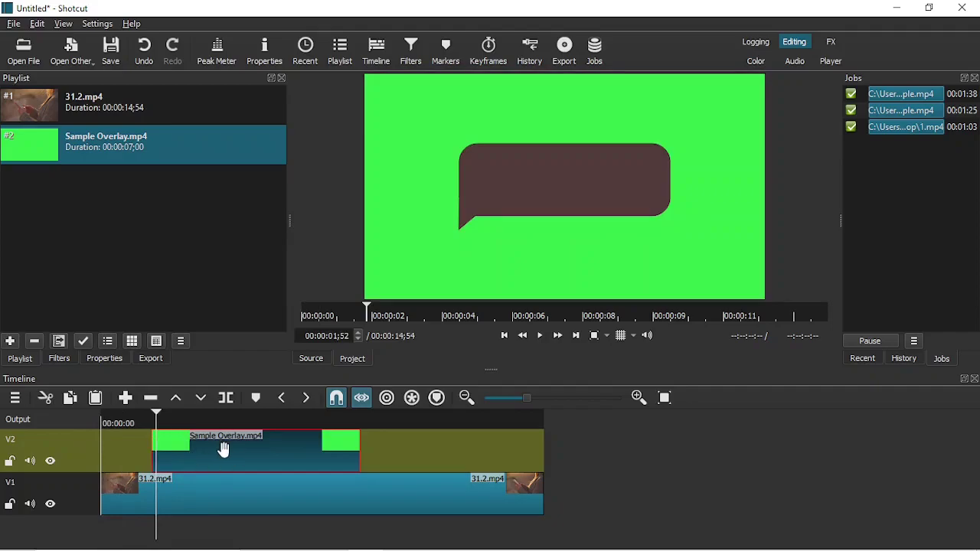
Add the Chroma Key: Simple filter to Sample Overlay.mp4 and set its Distance to about 45.7%.
left_click(58, 362)
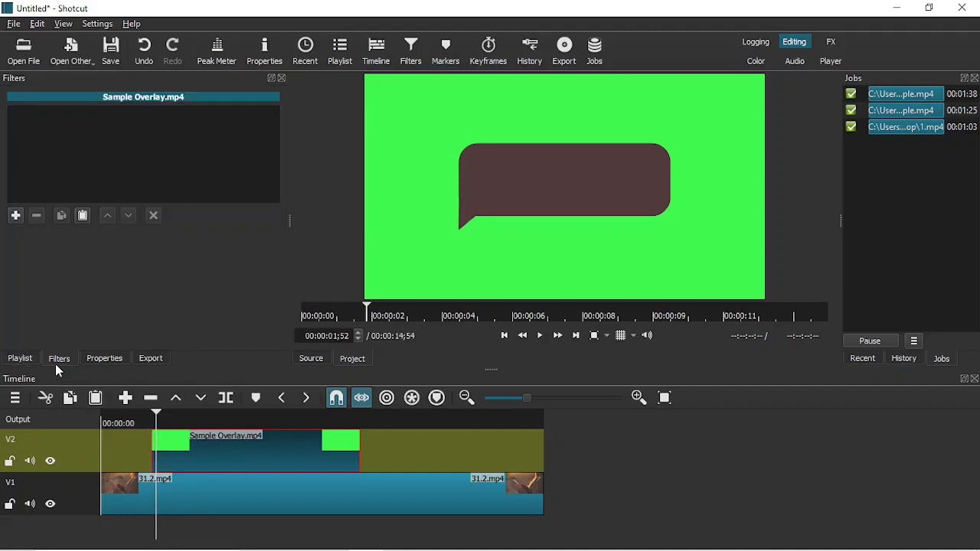
left_click(14, 217)
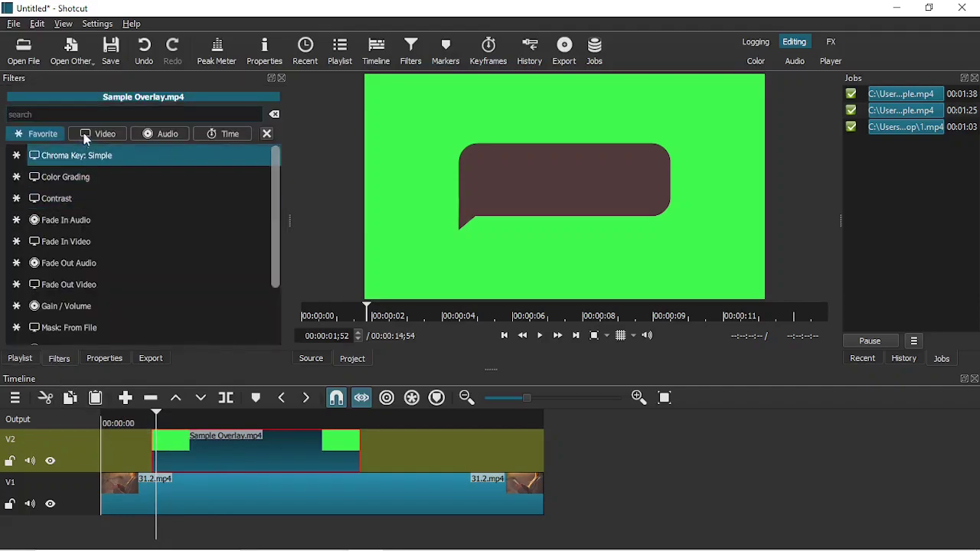
type("c")
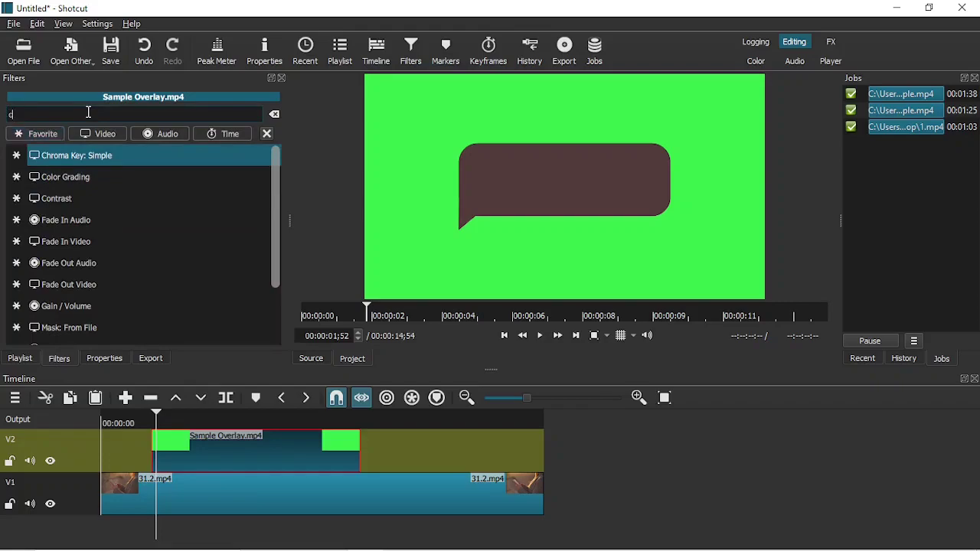
type("hroma")
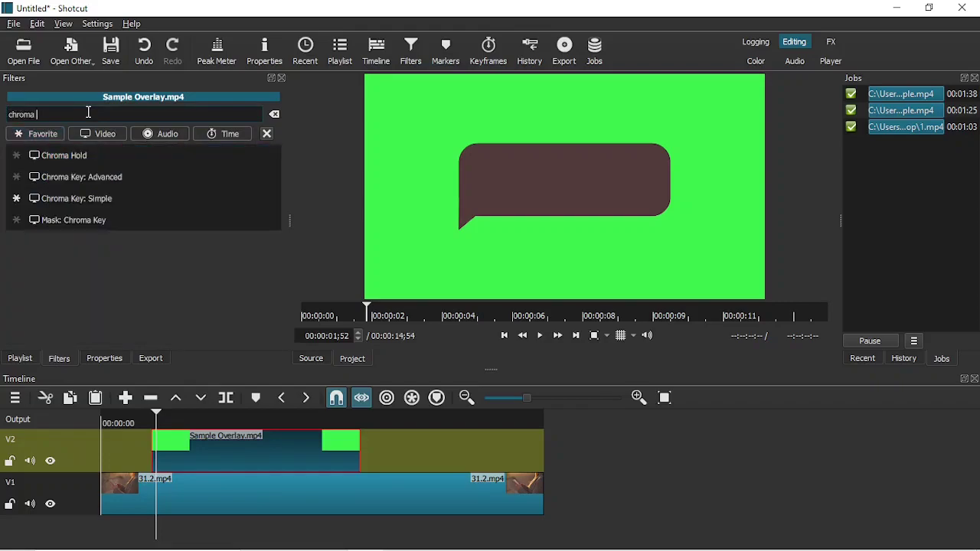
type(" key")
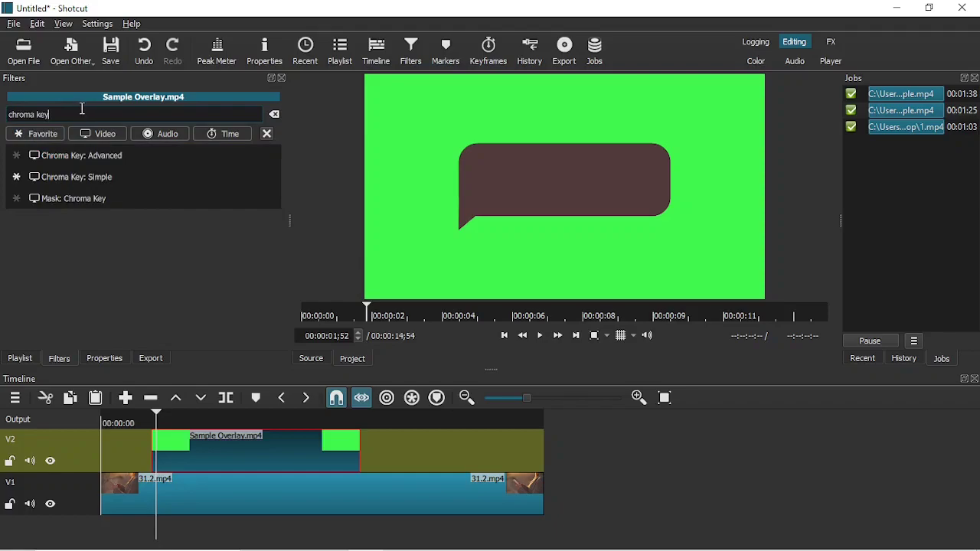
left_click(108, 177)
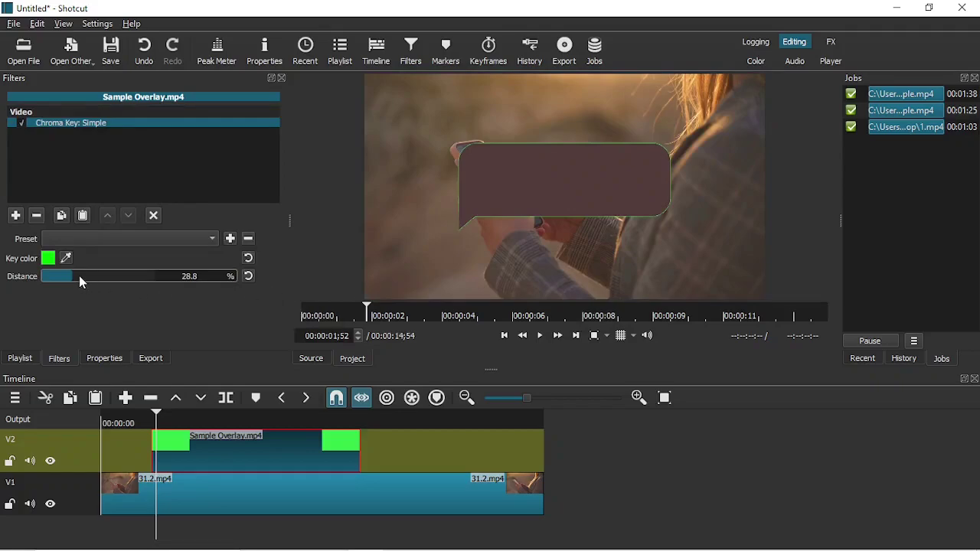
mouse_move(79, 275)
left_mouse_down()
mouse_move(175, 281)
mouse_move(77, 280)
mouse_move(97, 281)
left_mouse_up()
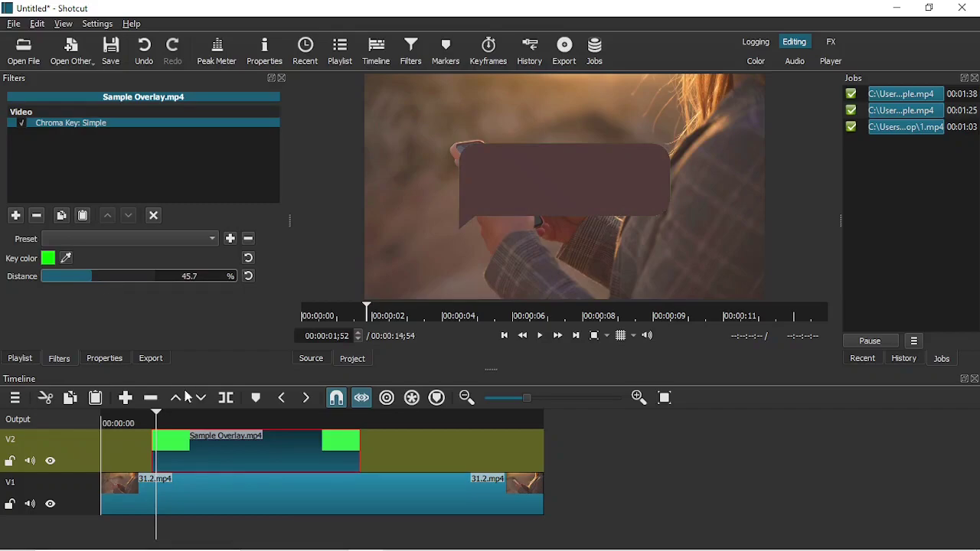
Play the keyed overlay up to the full message text and set the chroma key Distance to 48.1%.
left_click(146, 419)
key("space")
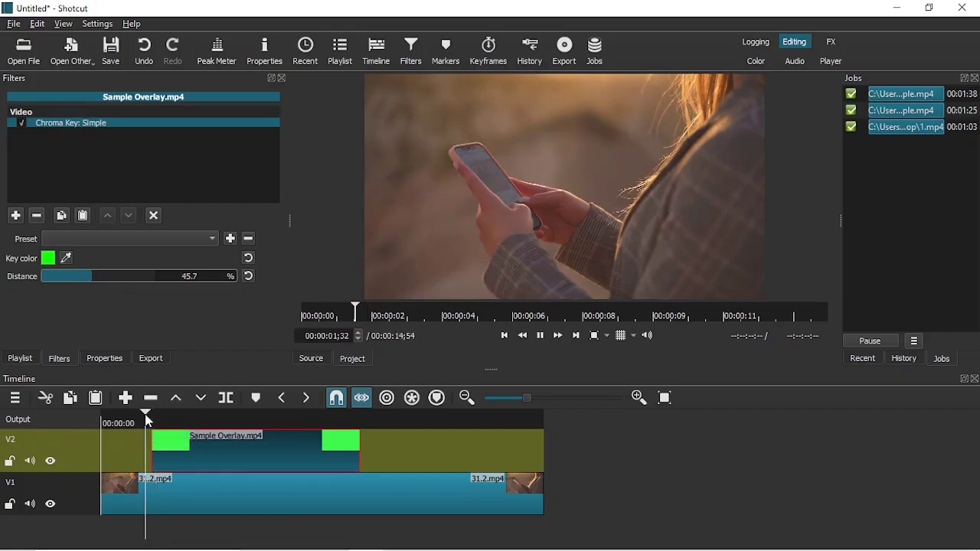
key("space")
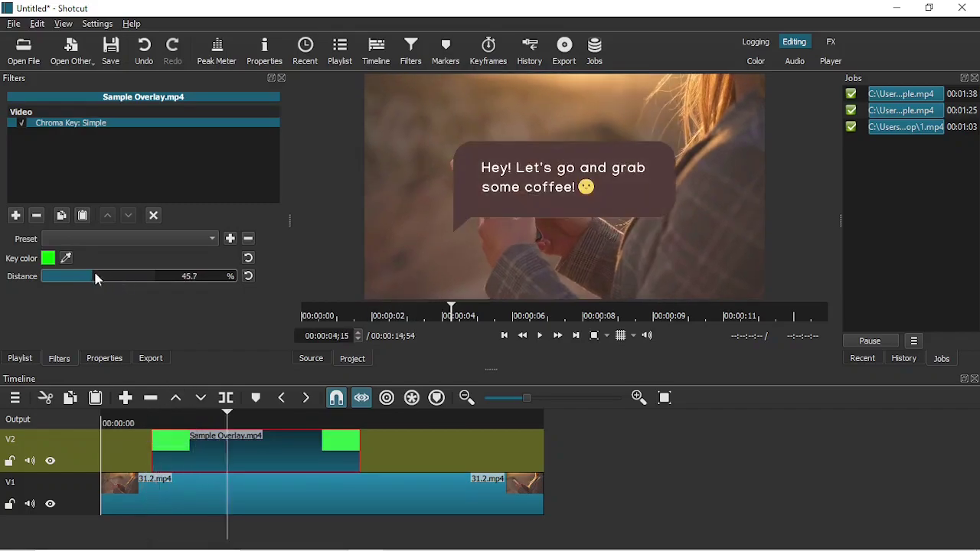
left_click(94, 276)
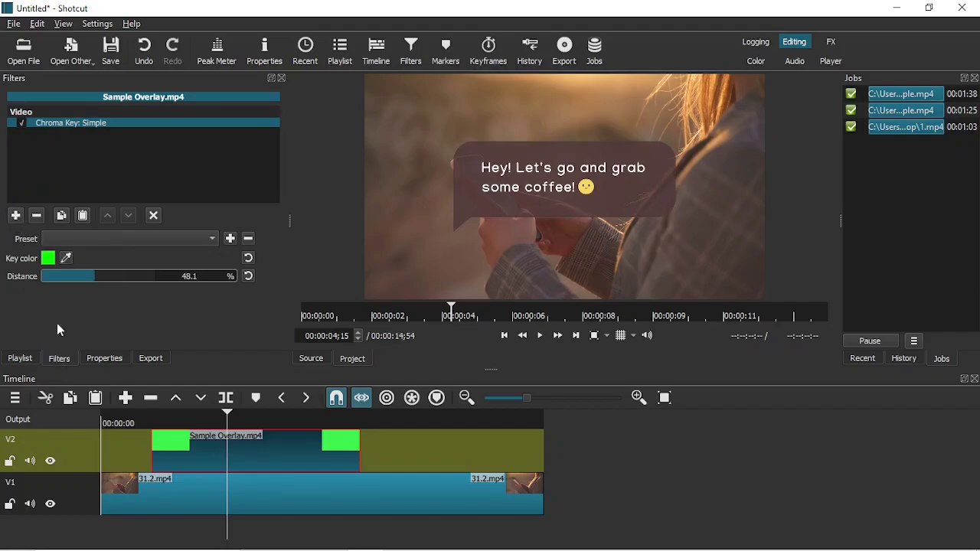
Add the Size, Position & Rotate filter to Sample Overlay.mp4.
left_click(15, 215)
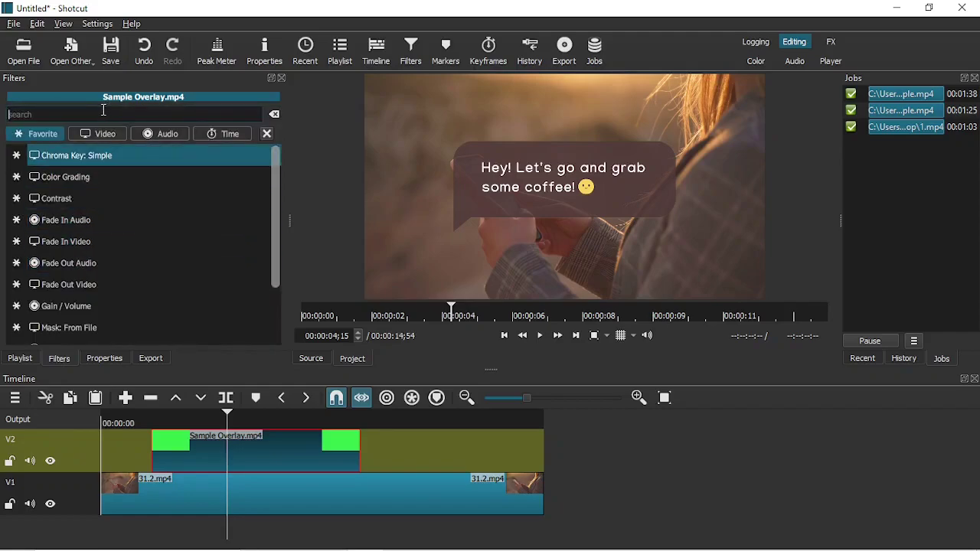
type("posi")
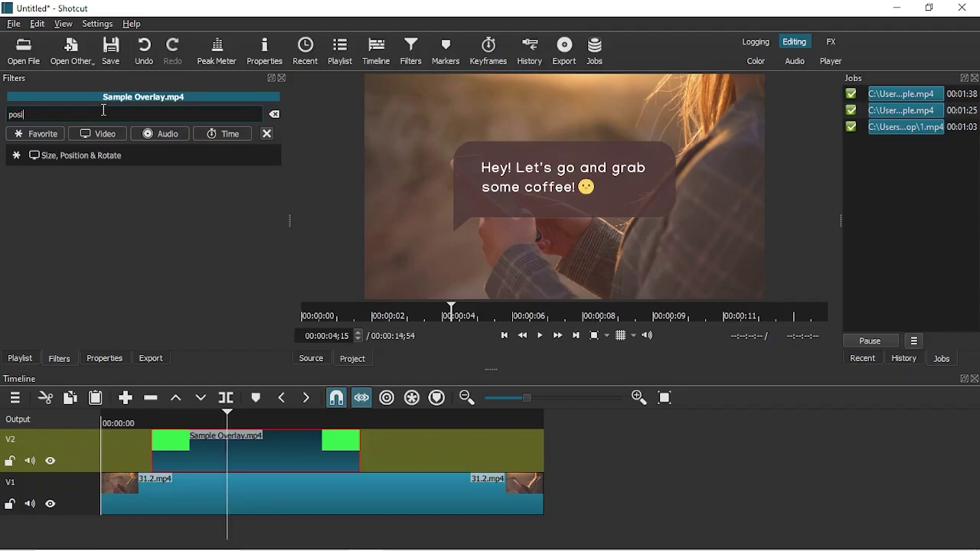
type("tion")
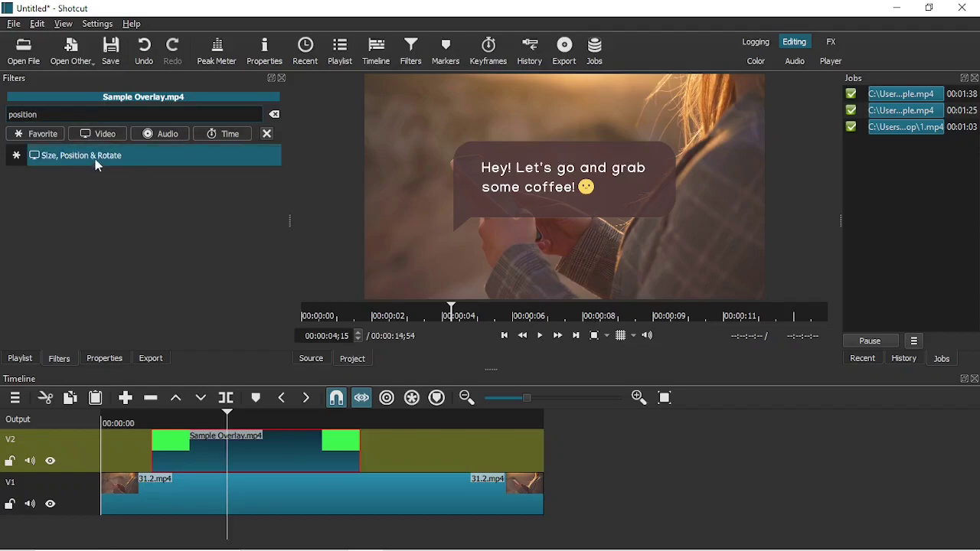
left_click(89, 157)
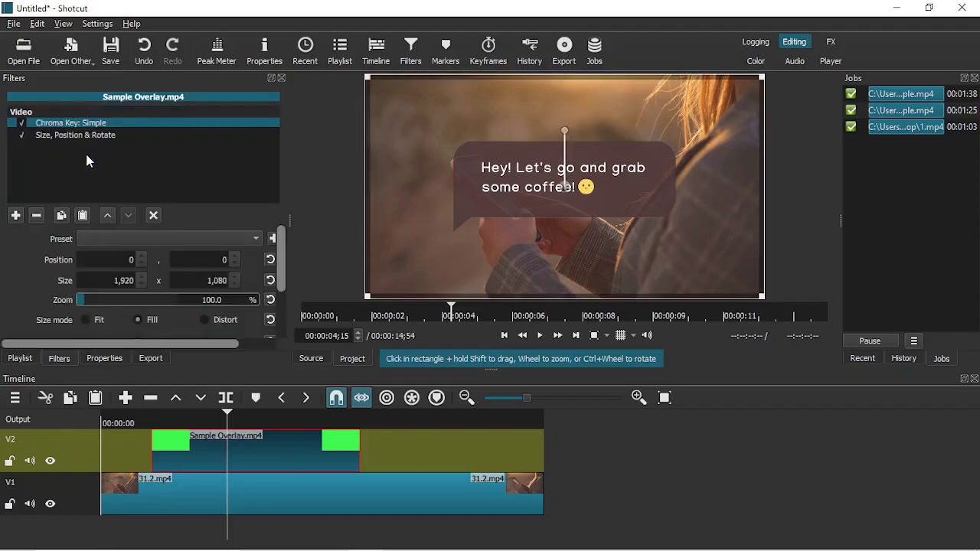
Scale the overlay down to about 1,327 x 746 and move it to about position 337, 14 beside the phone.
left_click_drag(764, 298, 591, 224)
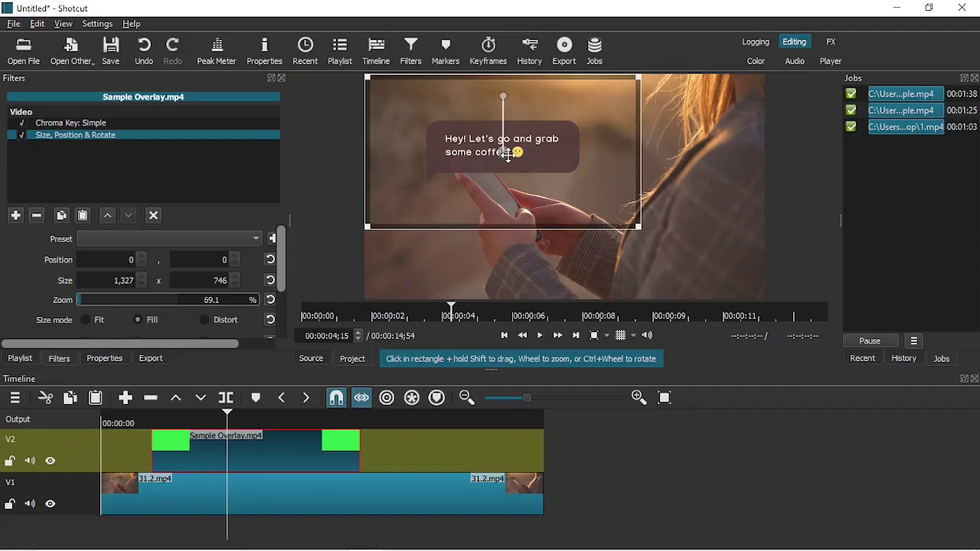
left_click_drag(501, 157, 587, 165)
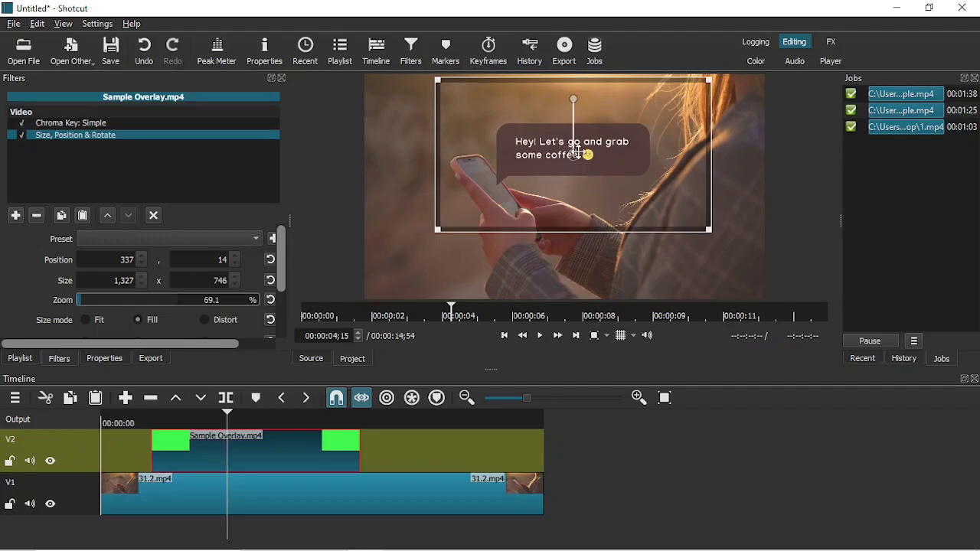
Select the 31.2.mp4 clip and play the timeline from the start of the overlay.
key("End")
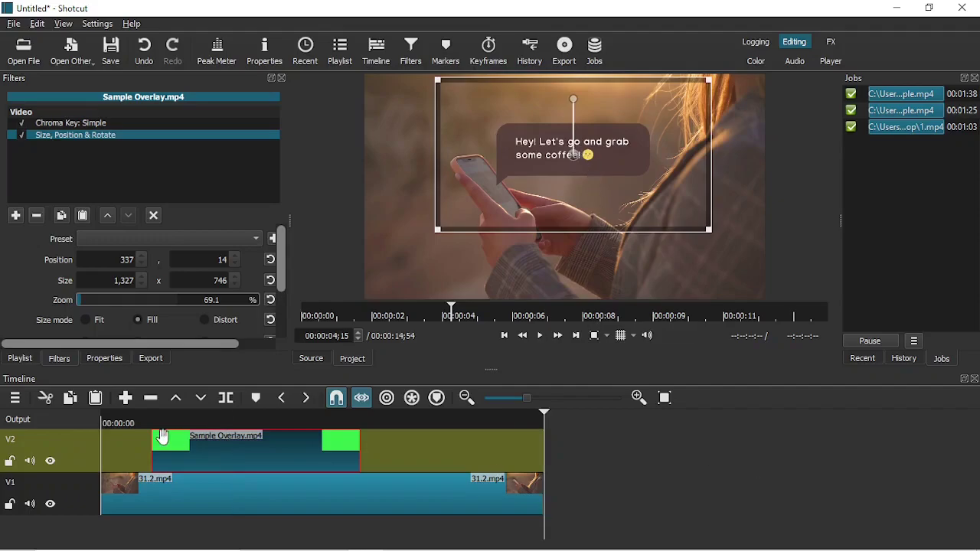
left_click(360, 503)
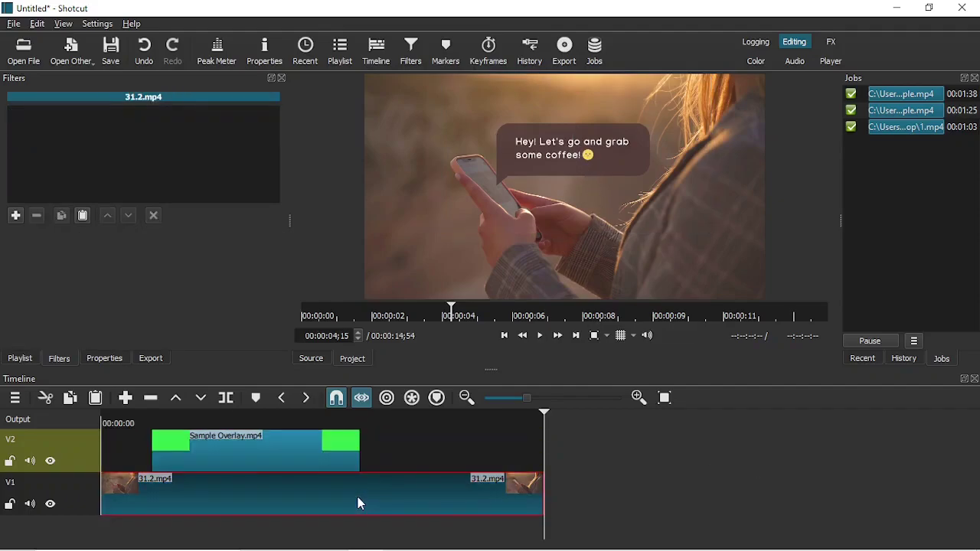
left_click(151, 421)
key("space")
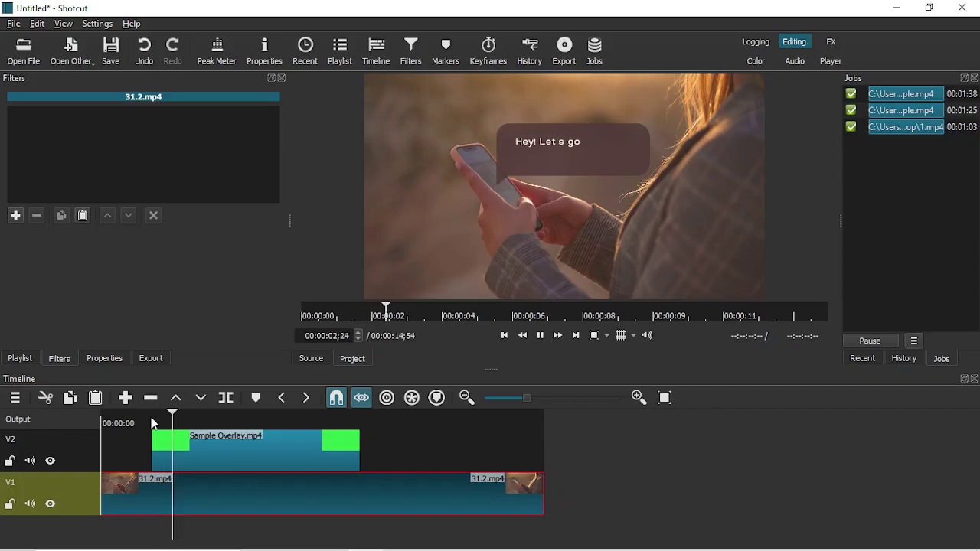
Stop the timeline playback and export the timeline to the Desktop as an MP4 named "Video Overlay Sample".
key("space")
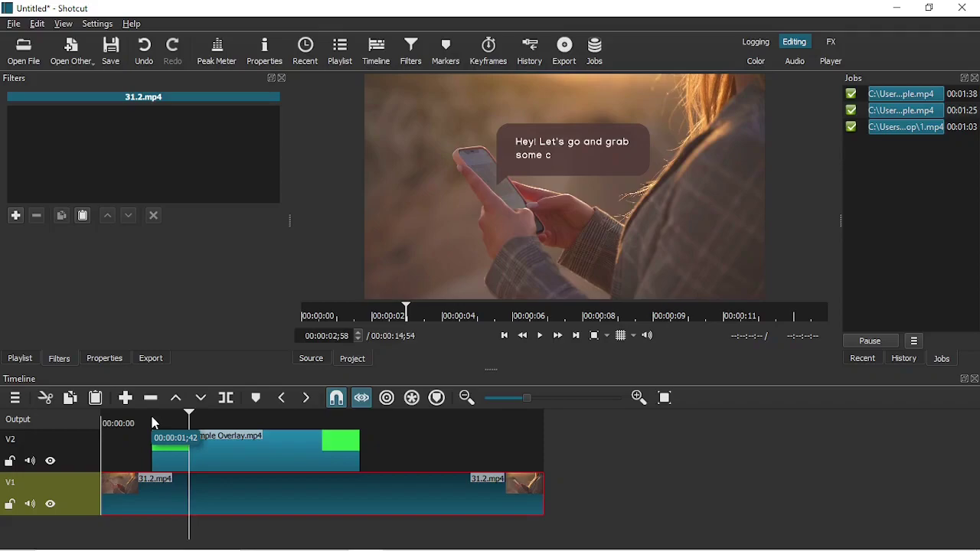
key("Right")
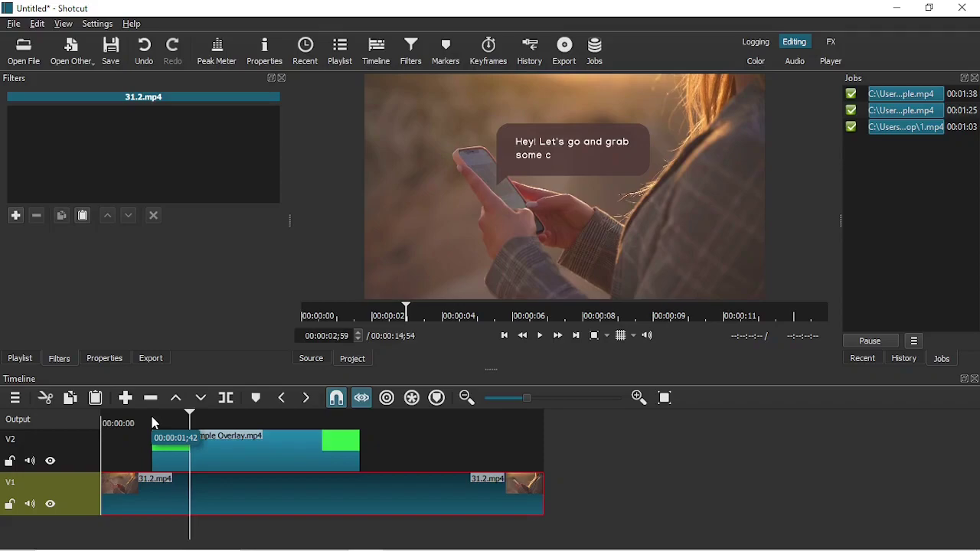
left_click(150, 358)
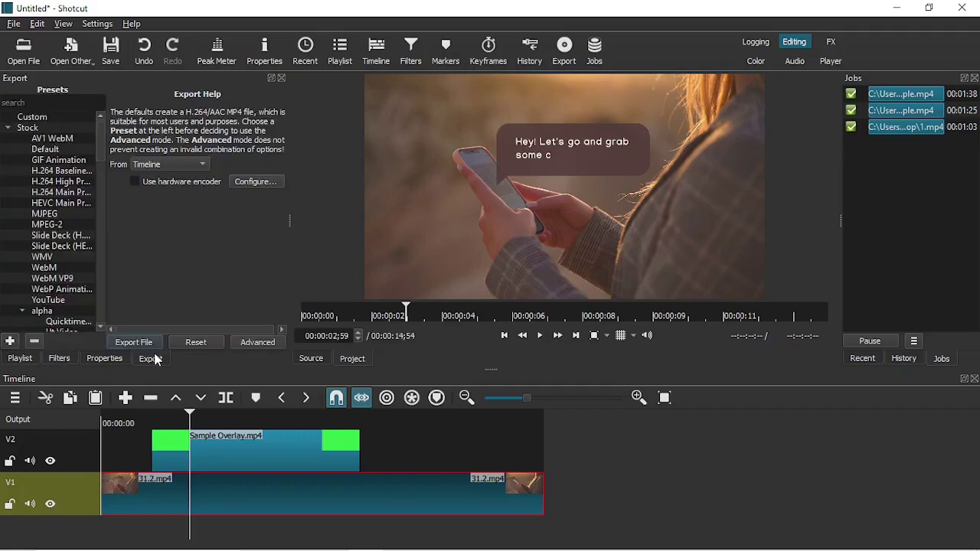
left_click(144, 346)
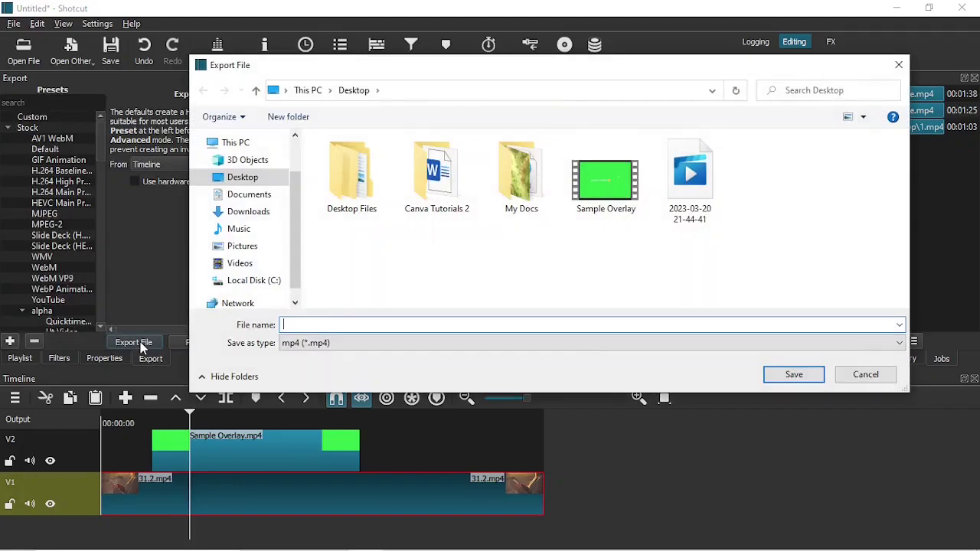
left_click(266, 177)
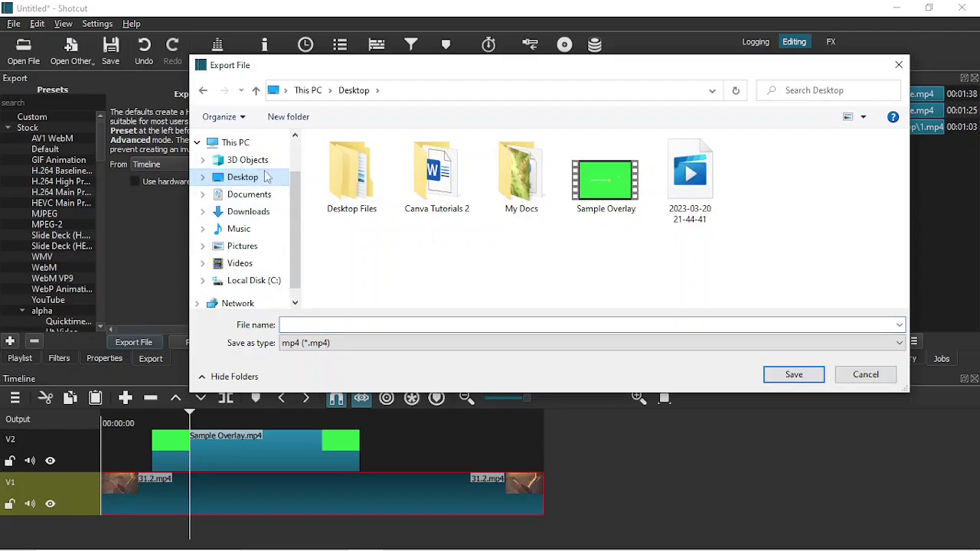
left_click(294, 324)
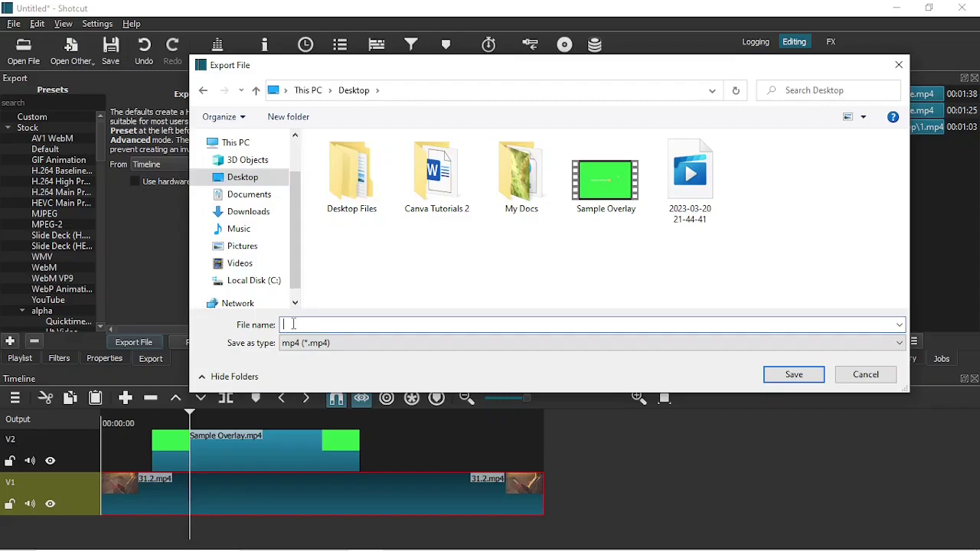
type("Video Overlay Sample")
key("Return")
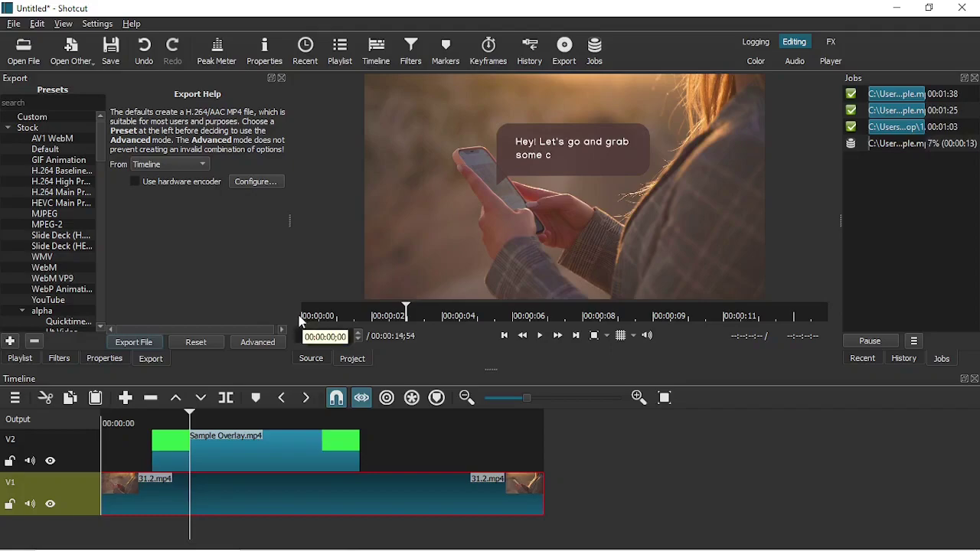
Play the exported Video Overlay Sample from start to end in the media player.
mouse_move(629, 544)
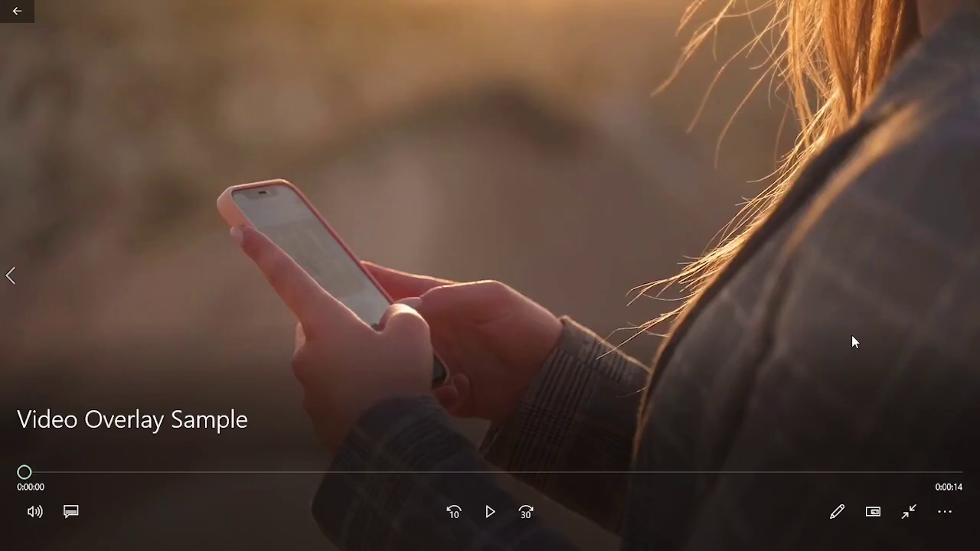
left_click(490, 511)
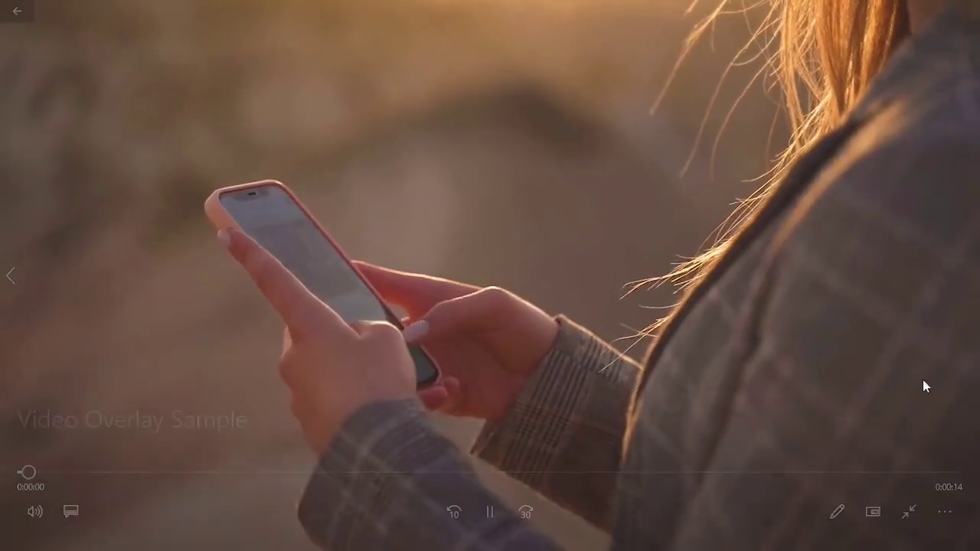
mouse_move(973, 356)
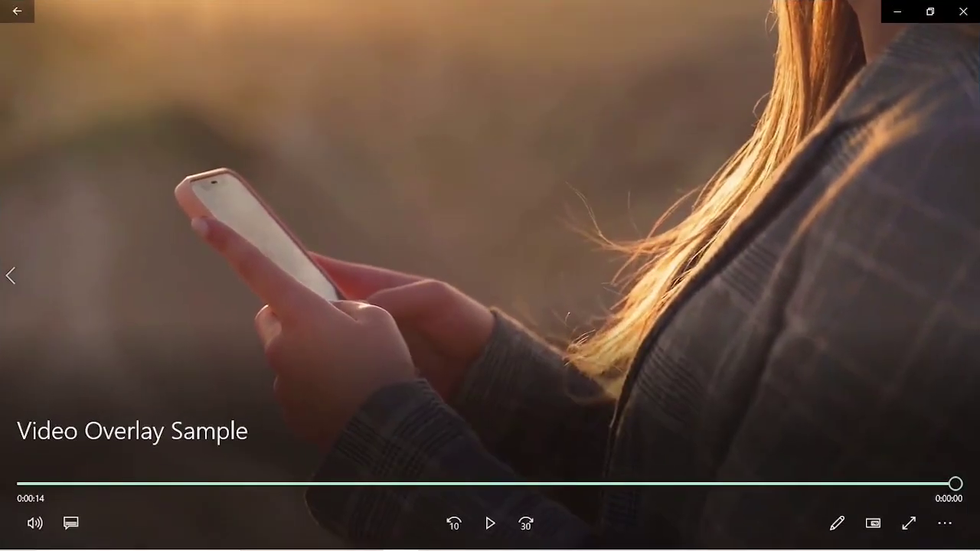
Switch back to the Canva Tutorials design in Chrome, at the message bubble on page 1.
mouse_move(329, 545)
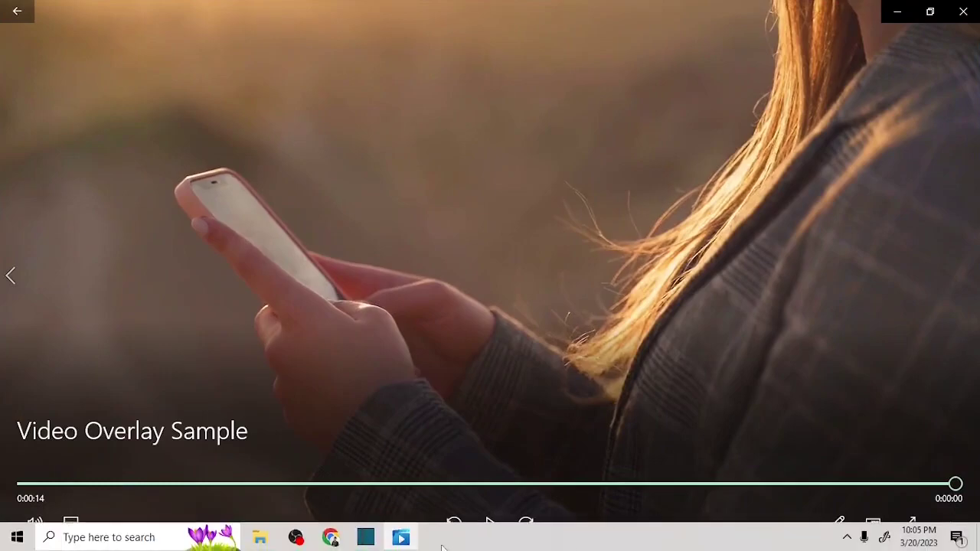
left_click(400, 463)
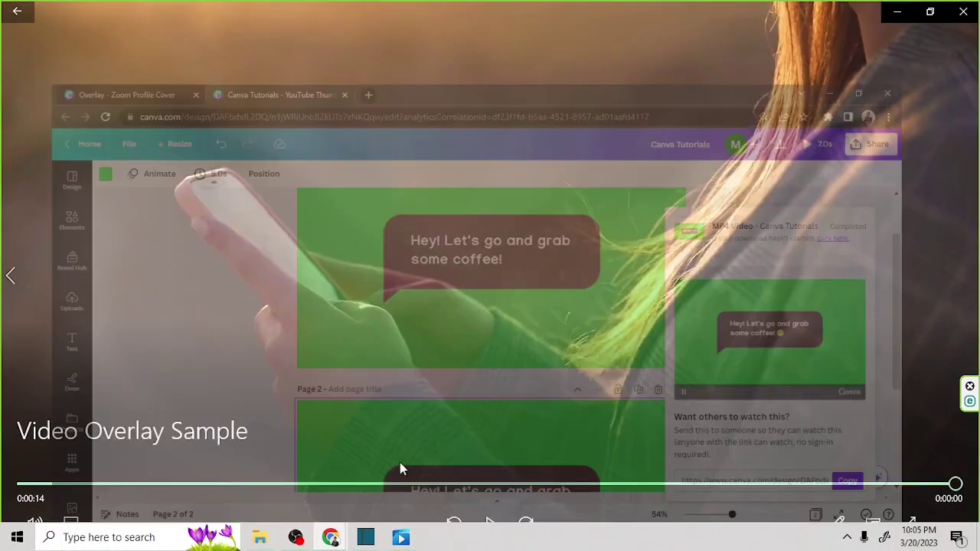
left_click(394, 236)
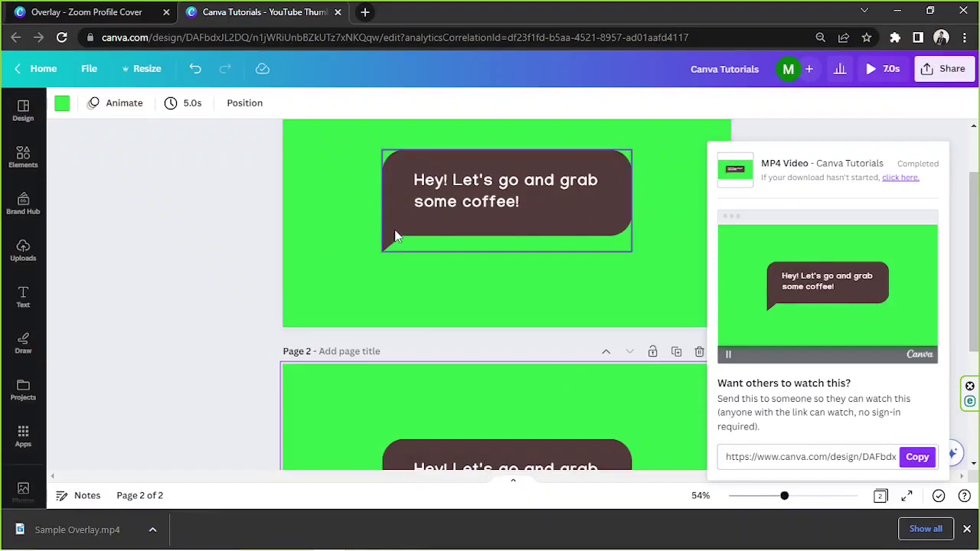